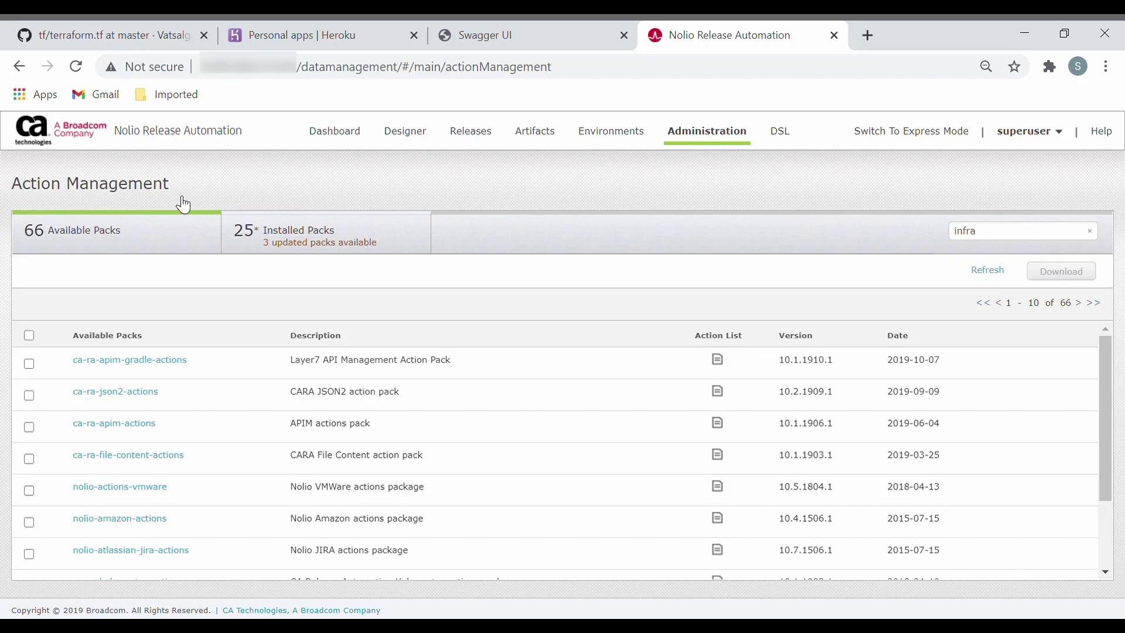
# - In Action Management, search the installed packs for "infras" and view the action list of ca-ra-infrastructure-manager-actions
pyautogui.click(708, 139)
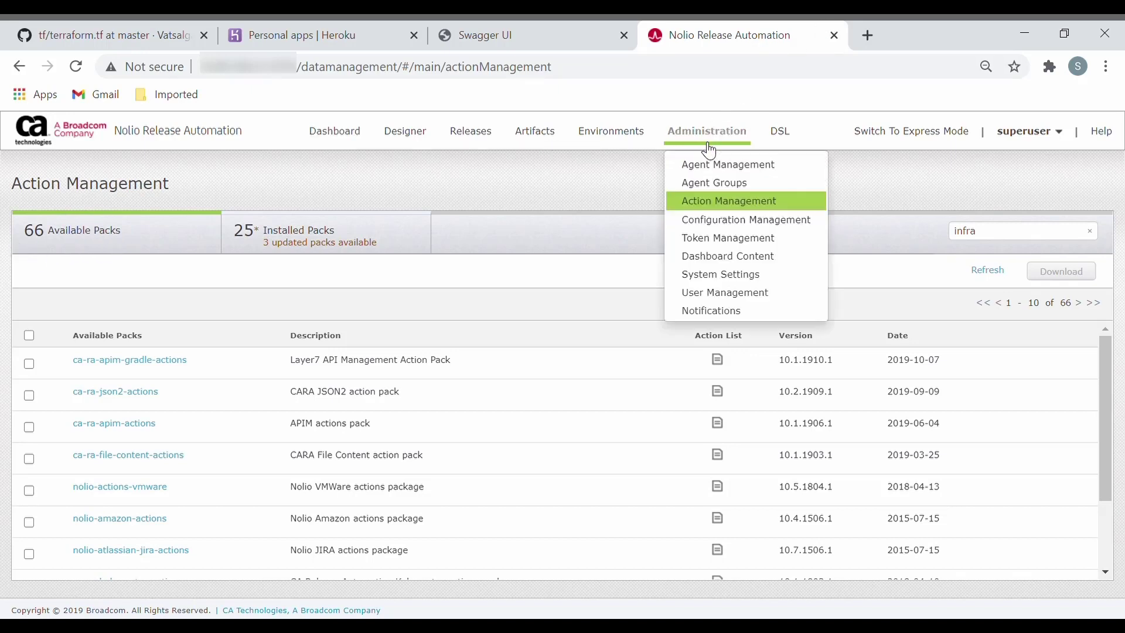
pyautogui.click(711, 201)
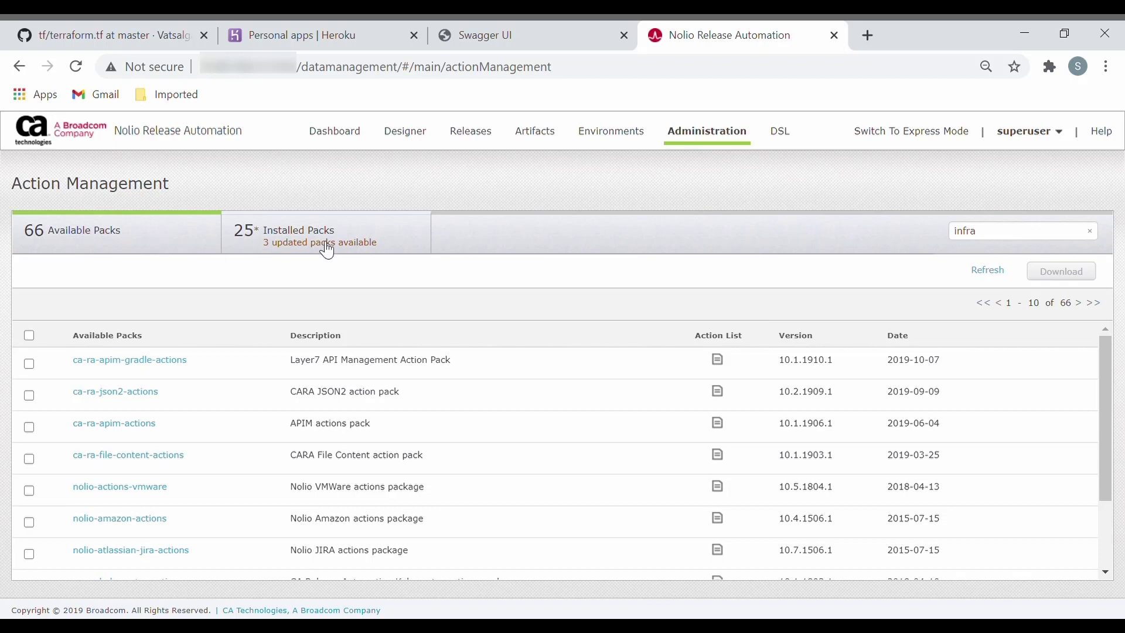
pyautogui.click(406, 252)
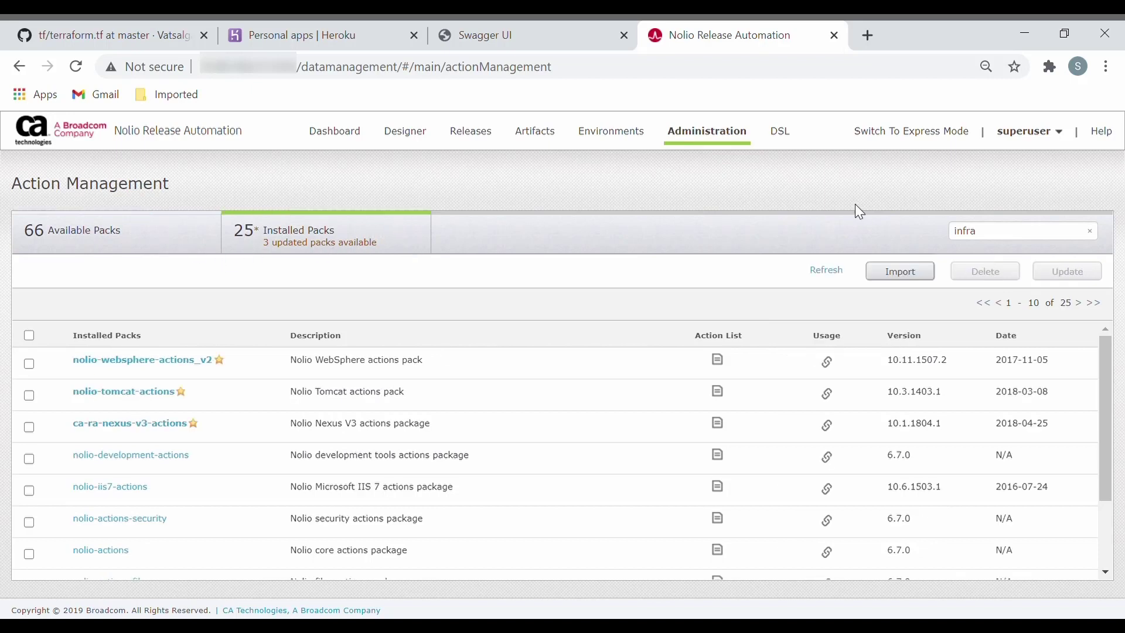
pyautogui.click(994, 240)
pyautogui.write('s')
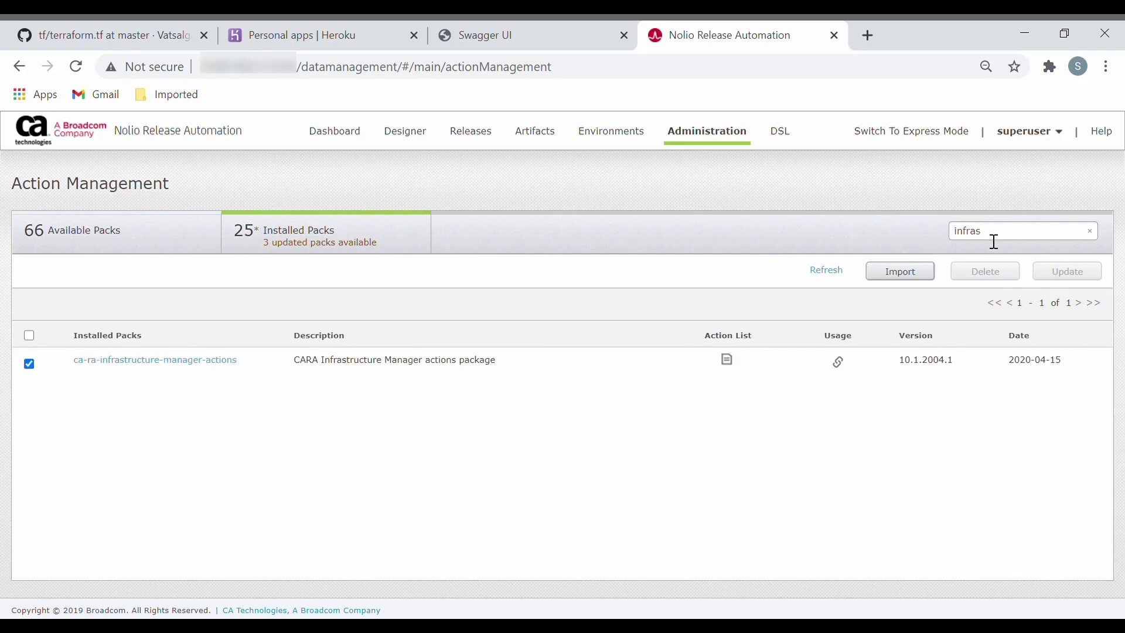
pyautogui.click(729, 361)
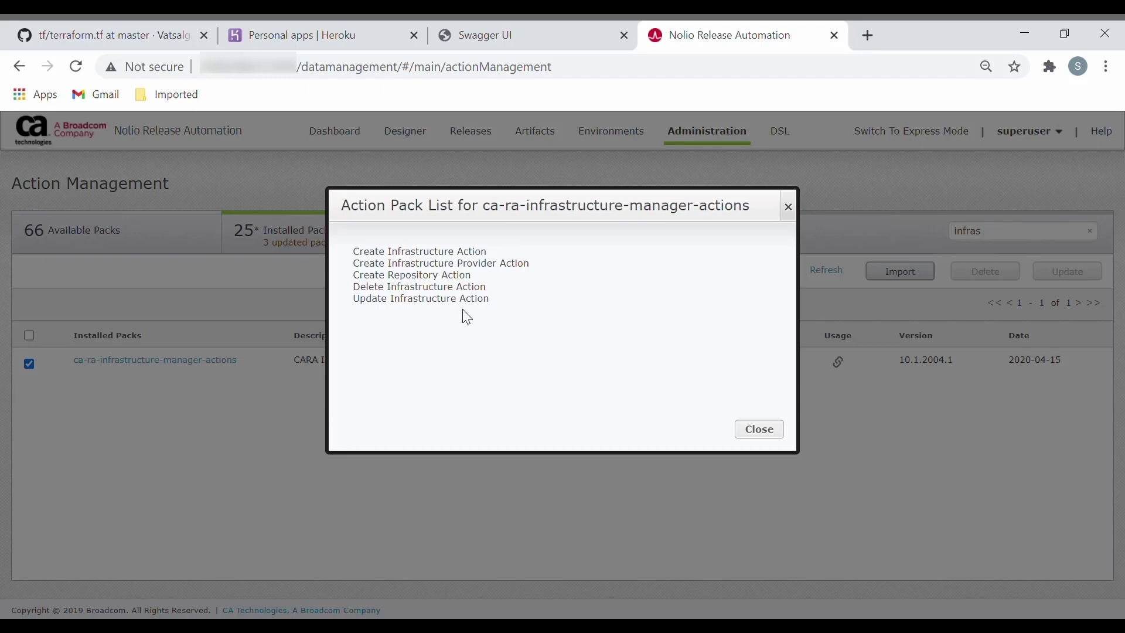
# - Switch to GitHub to examine the heroku_app name in terraform.tf, and check the personal apps list in Heroku
pyautogui.click(170, 24)
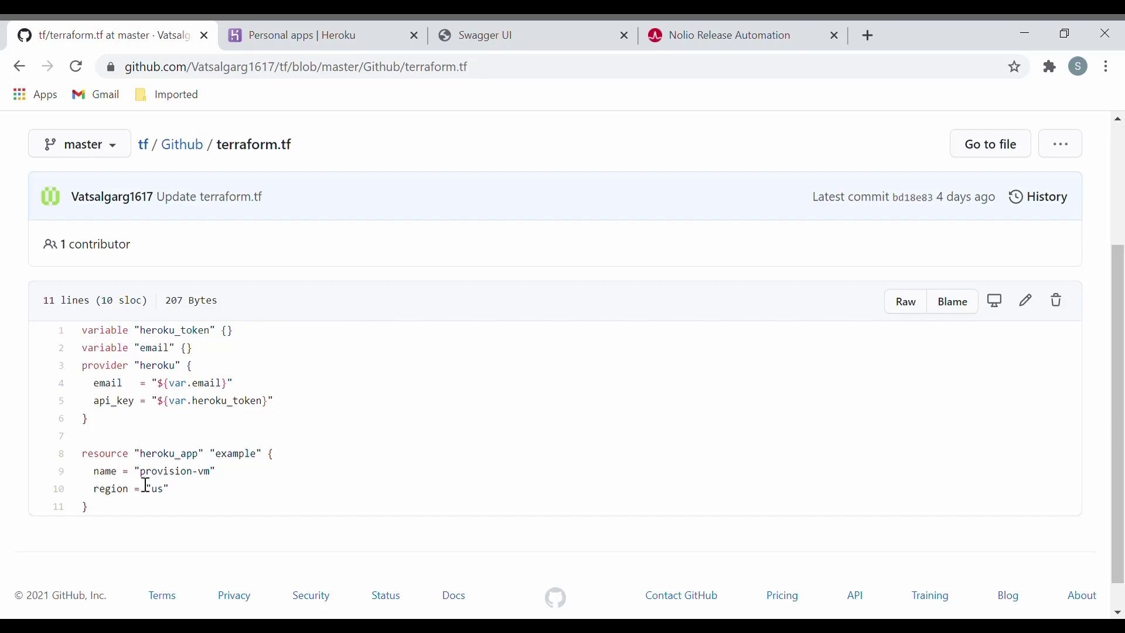
pyautogui.doubleClick(185, 474)
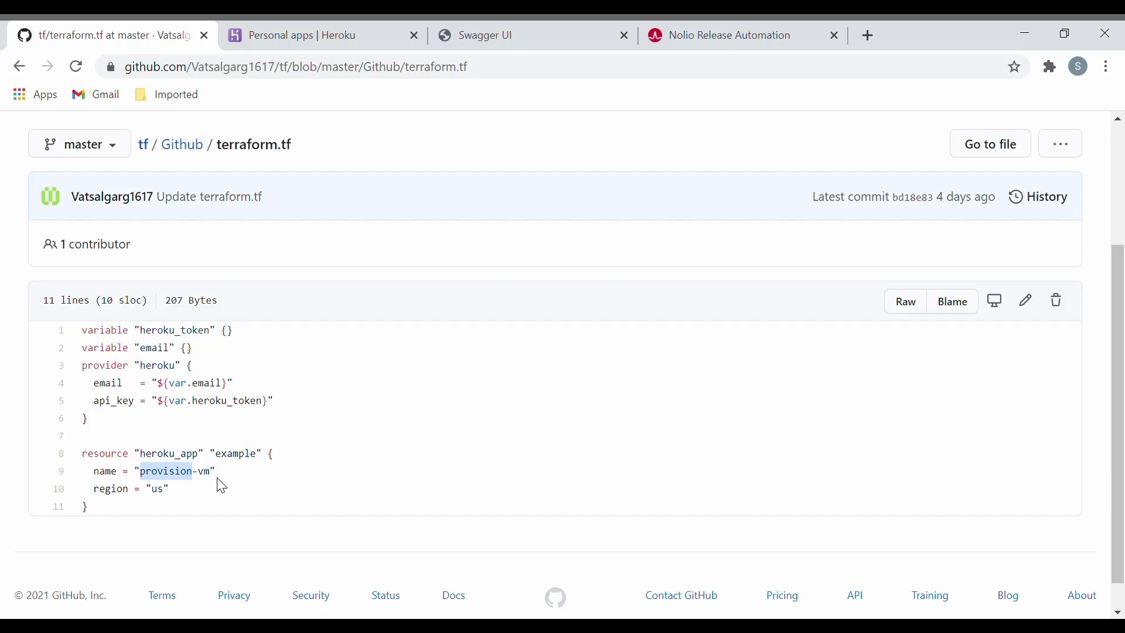
pyautogui.hotkey('ctrl', 'Tab')
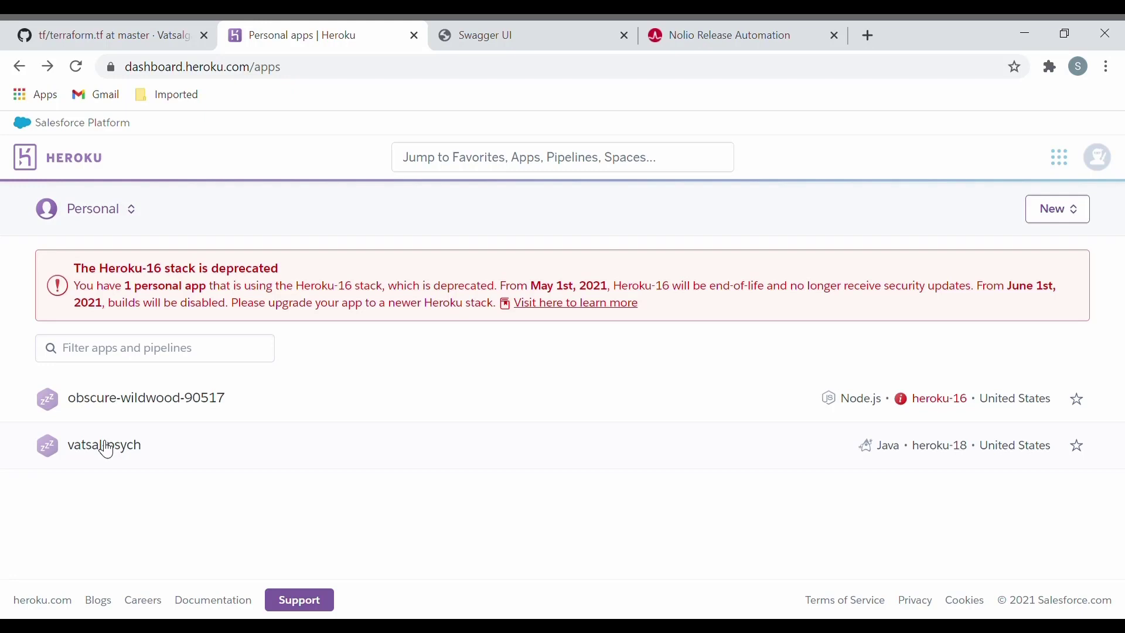
pyautogui.click(127, 33)
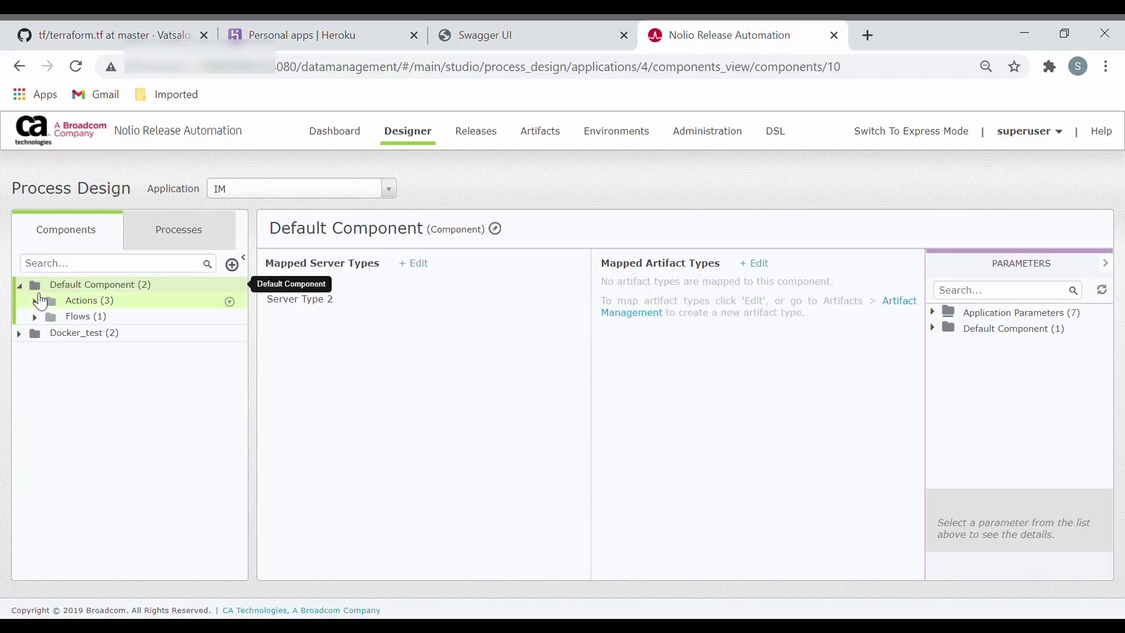
# - Open the IM_UseCase flow from the Default Component's flows and widen its design canvas
pyautogui.click(35, 300)
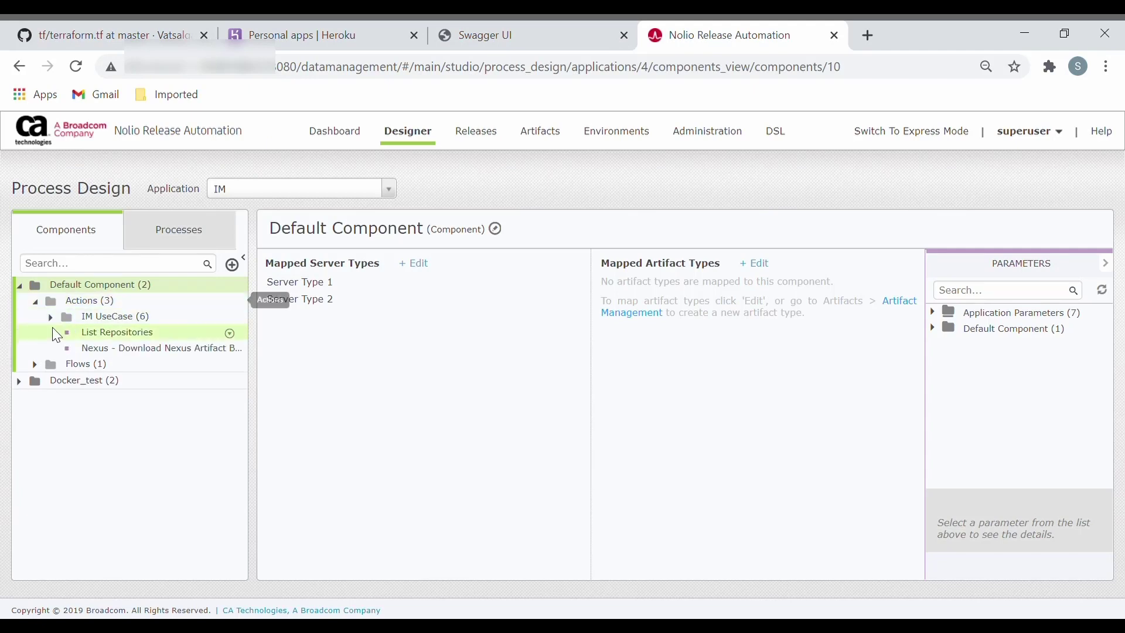
pyautogui.click(35, 364)
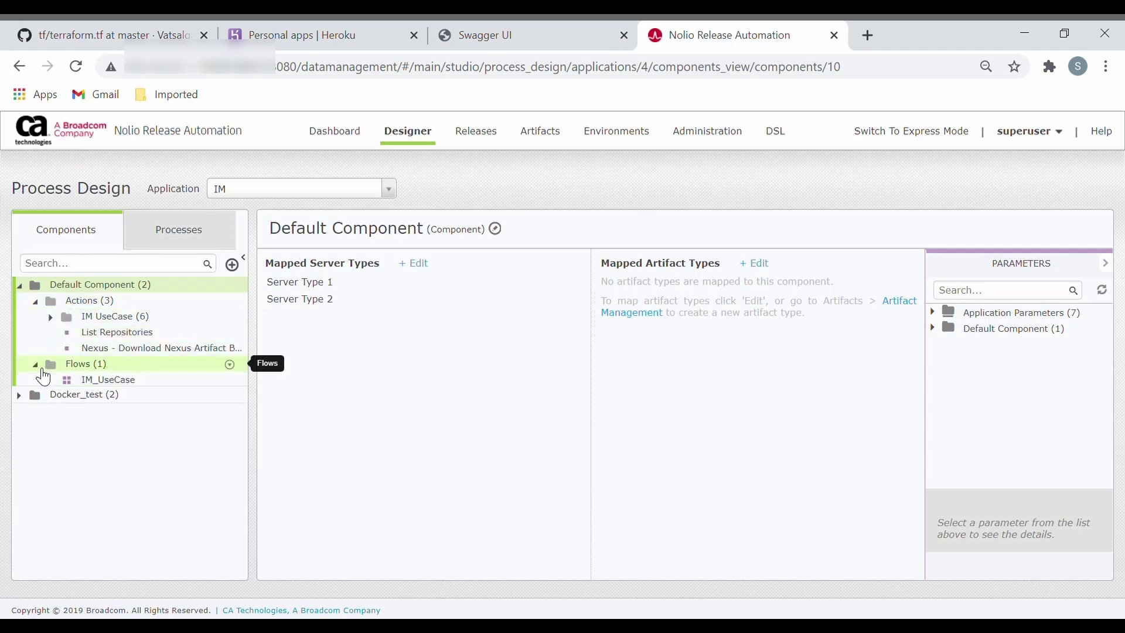
pyautogui.click(95, 382)
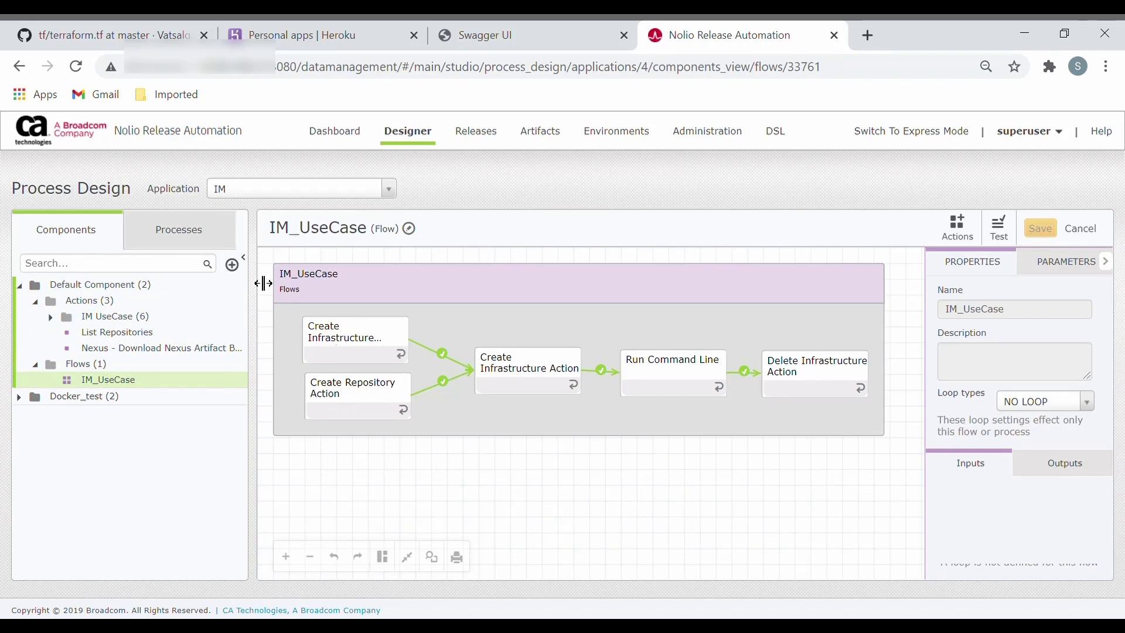
pyautogui.moveTo(264, 284); pyautogui.dragTo(37, 272)
# - Set the Provider Name of the Create Infrastructure Provider Action to Heroku_Provider06, widening its properties area to review the inputs
pyautogui.click(141, 331)
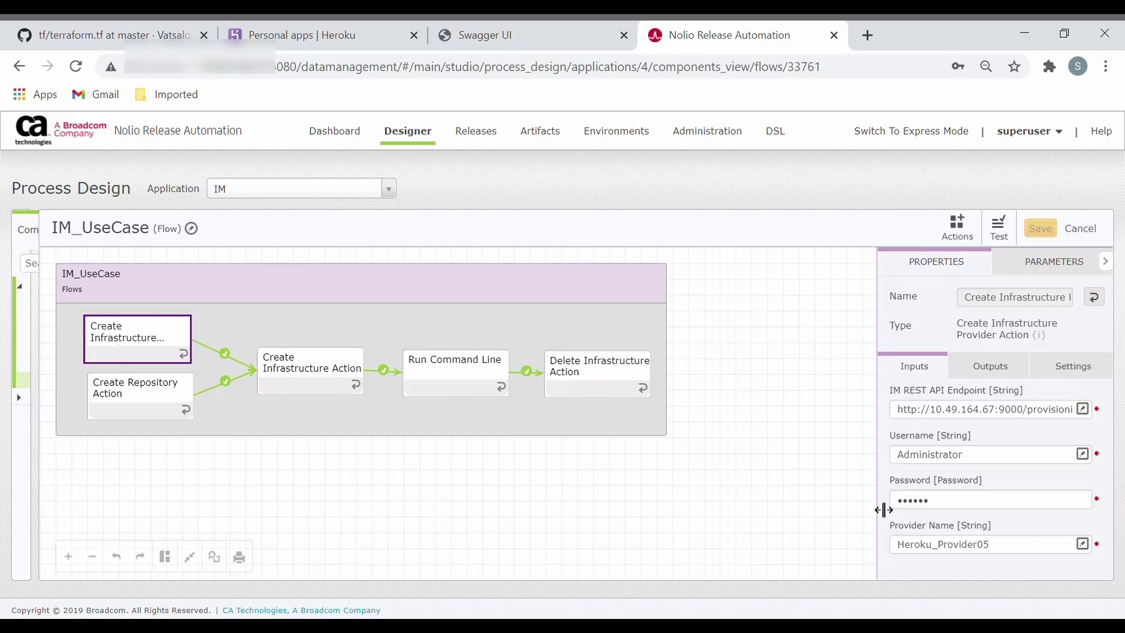
pyautogui.moveTo(882, 509); pyautogui.dragTo(705, 473)
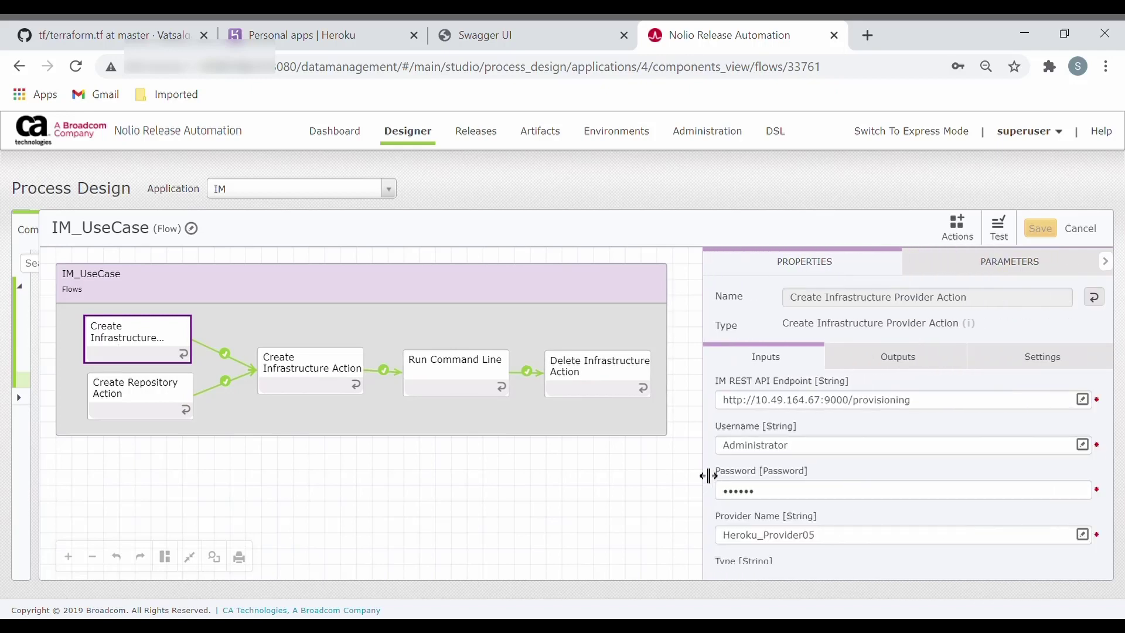
pyautogui.scroll(-1, 883, 517)
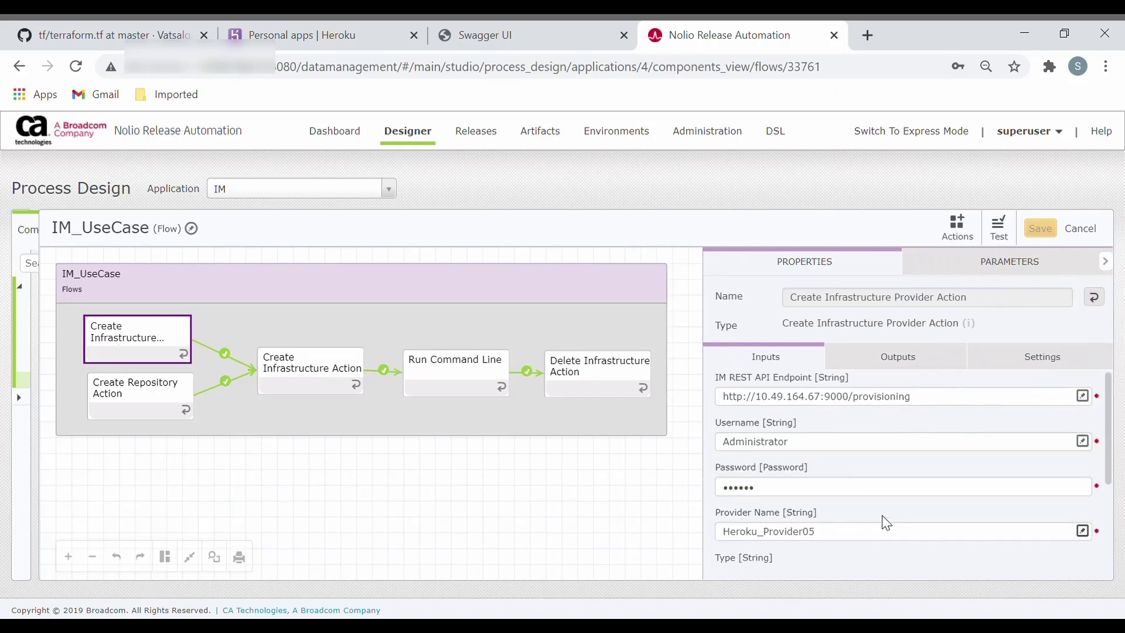
pyautogui.scroll(1, 883, 516)
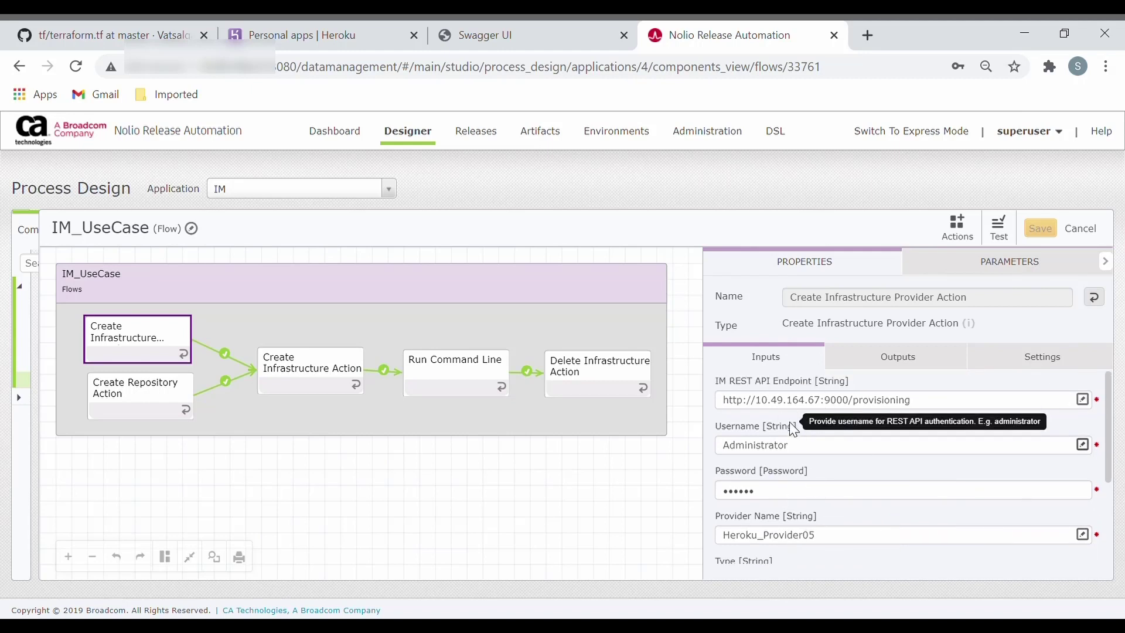
pyautogui.scroll(-2, 794, 429)
pyautogui.scroll(-1, 795, 431)
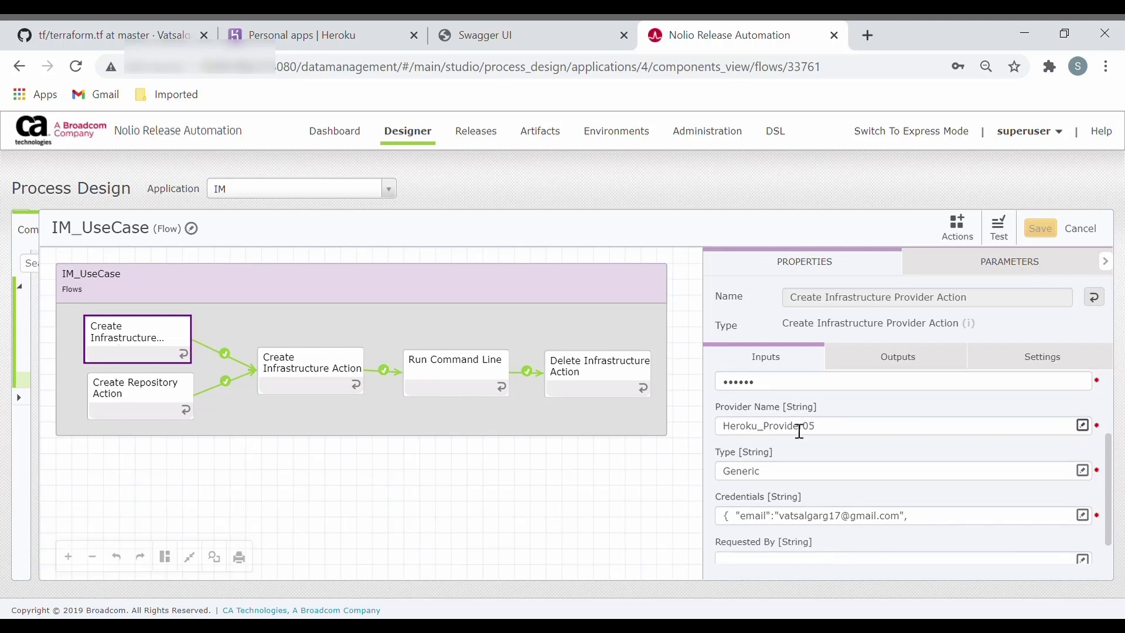
pyautogui.click(833, 429)
pyautogui.press('BackSpace')
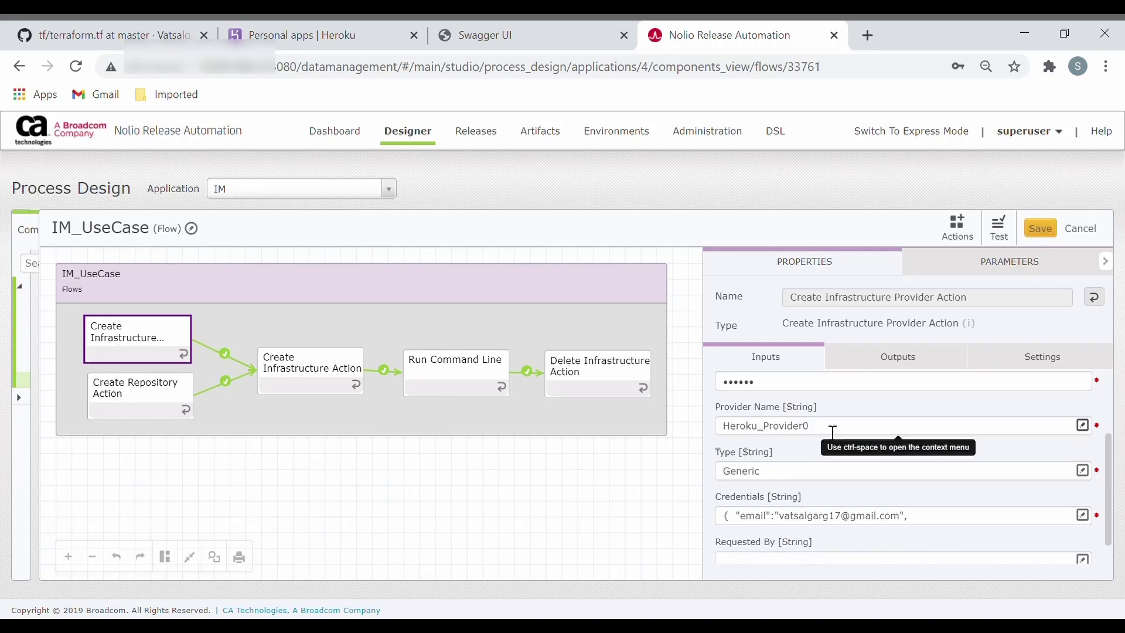
pyautogui.write('6')
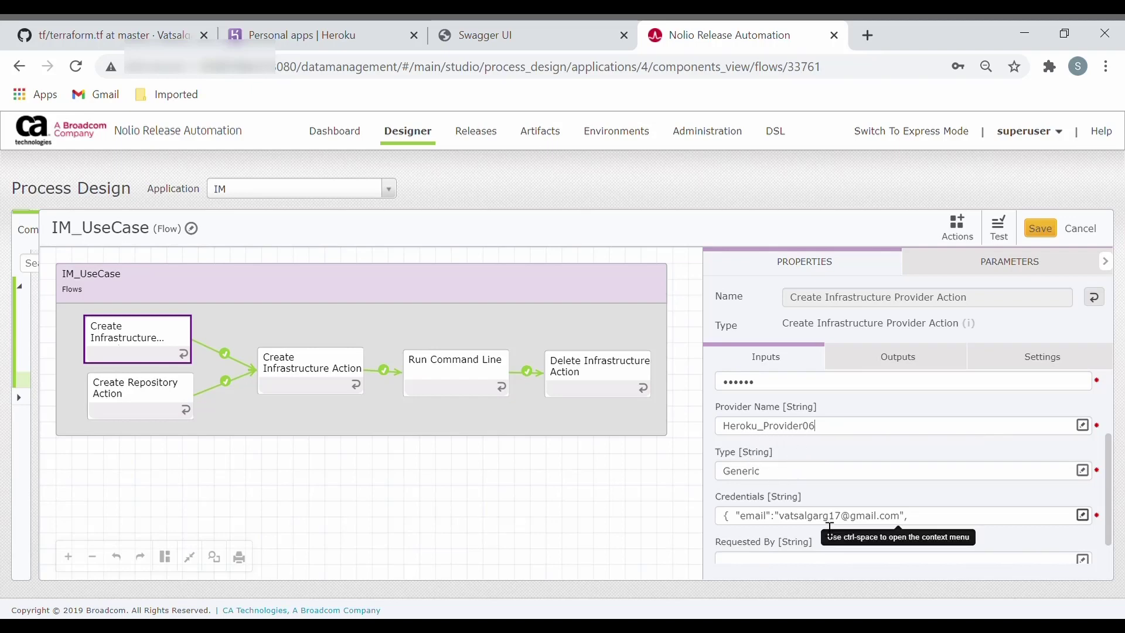
pyautogui.scroll(-1, 830, 525)
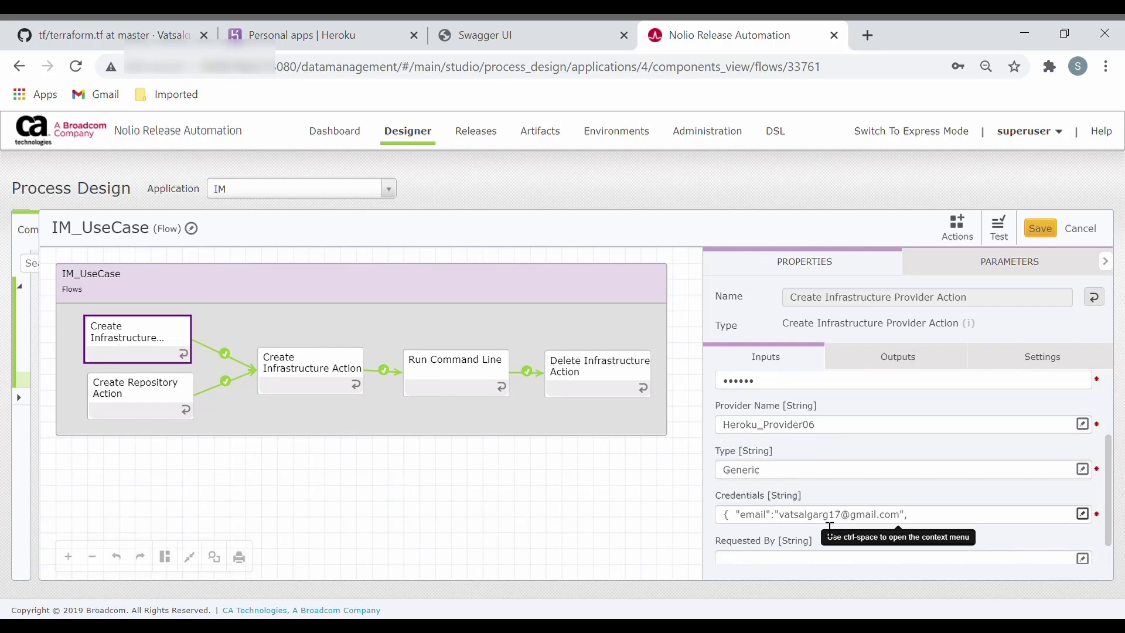
# - Set the Repository Name of the Create Repository Action to Heroku_Repo06 and review its remaining repository inputs
pyautogui.click(120, 410)
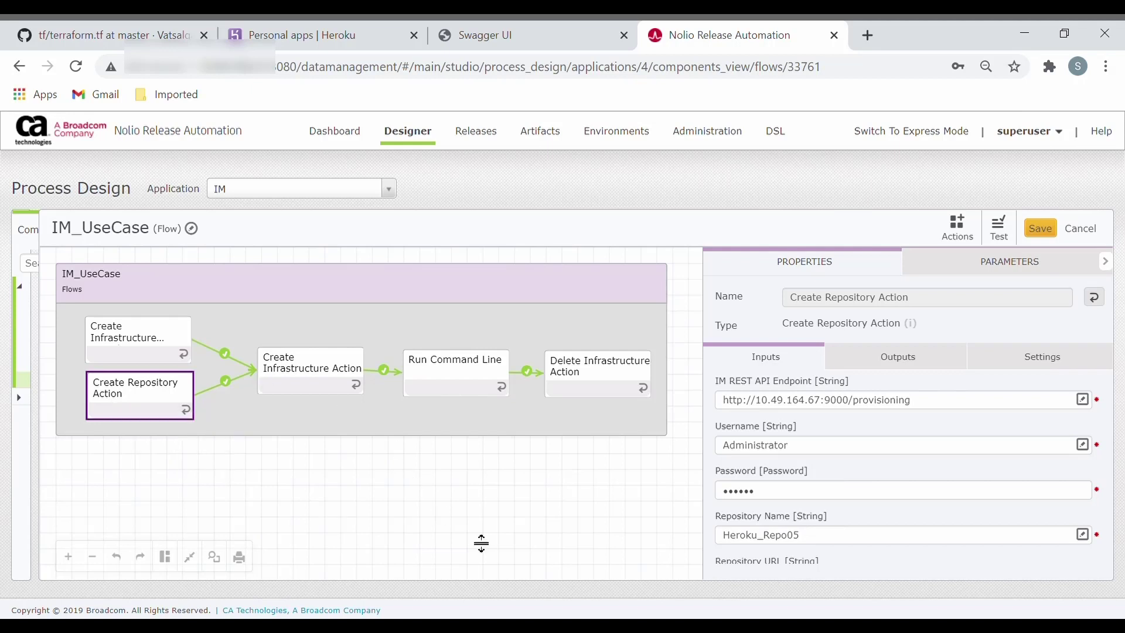
pyautogui.click(884, 542)
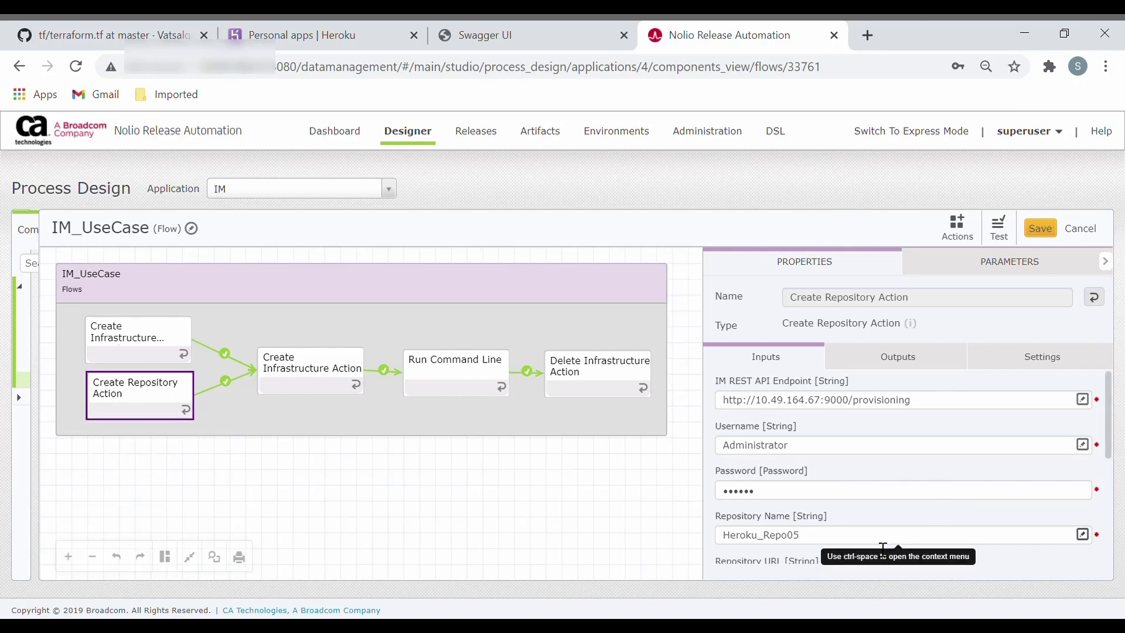
pyautogui.press('BackSpace')
pyautogui.write('6')
pyautogui.scroll(-2, 883, 547)
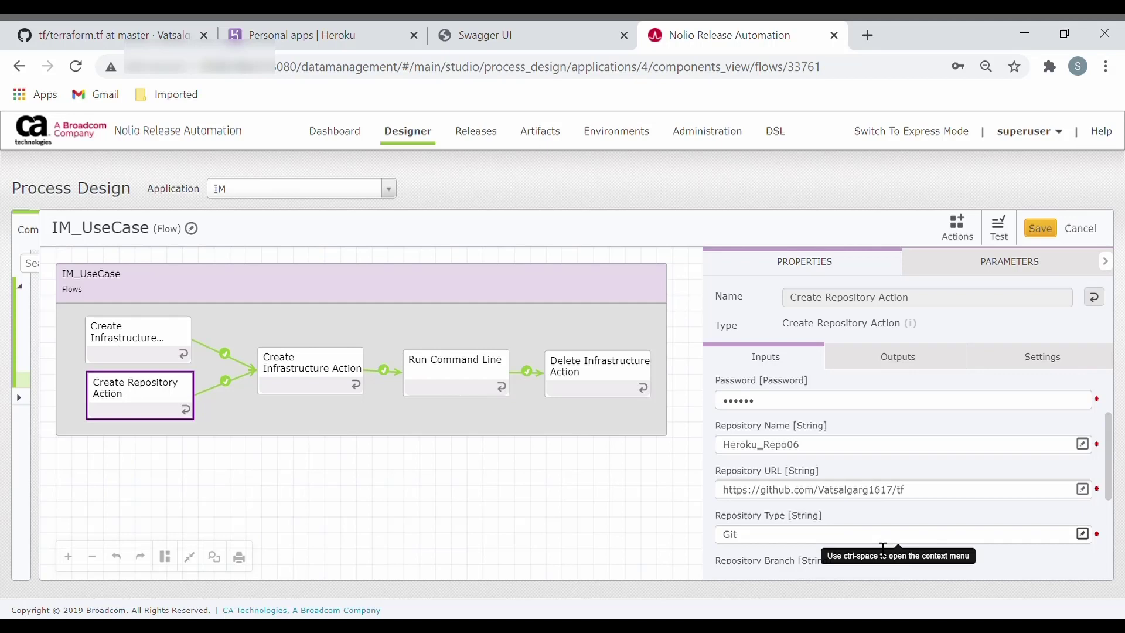
pyautogui.scroll(-2, 883, 547)
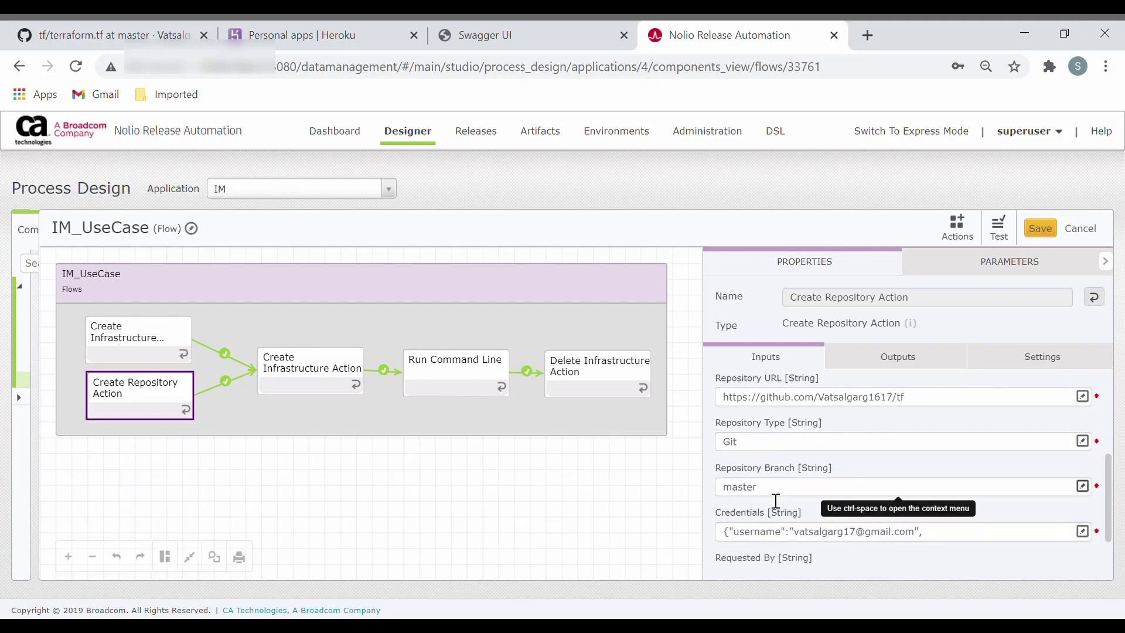
pyautogui.scroll(-1, 776, 501)
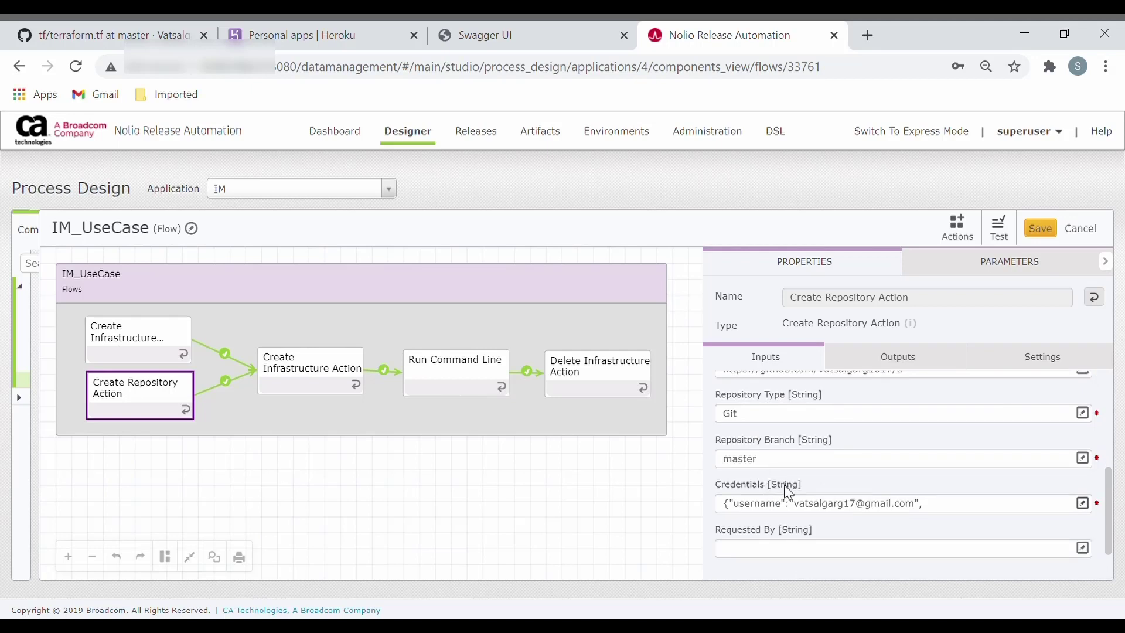
pyautogui.scroll(-1, 787, 516)
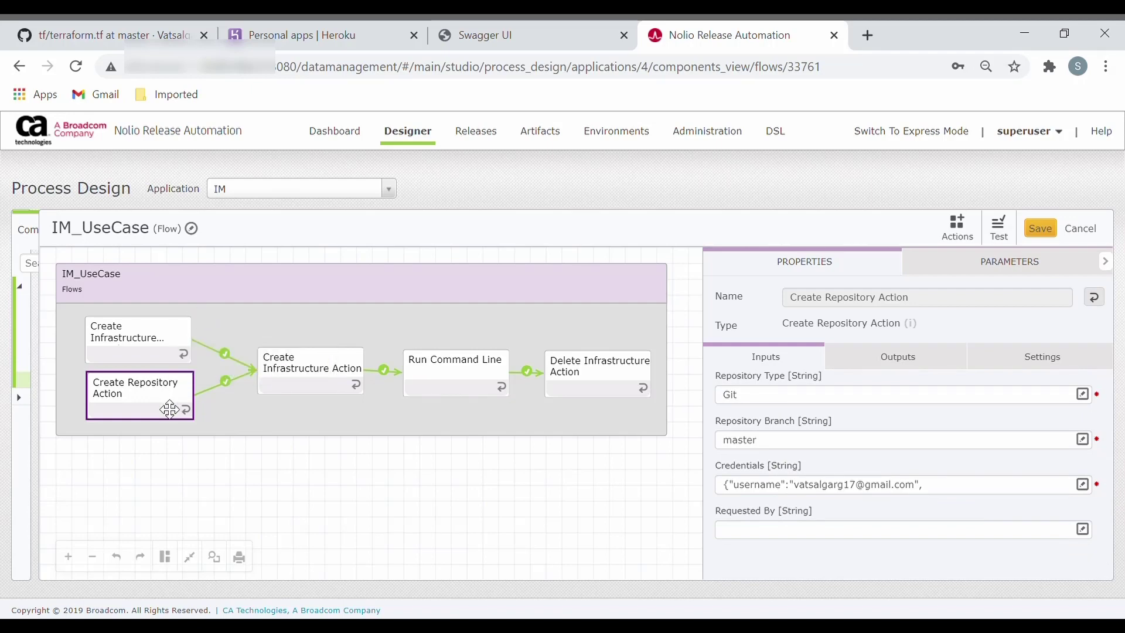
# - Set the Infrastructure Name of the Create Infrastructure Action to Develop_Infra06 and review its provider and repository inputs
pyautogui.click(306, 390)
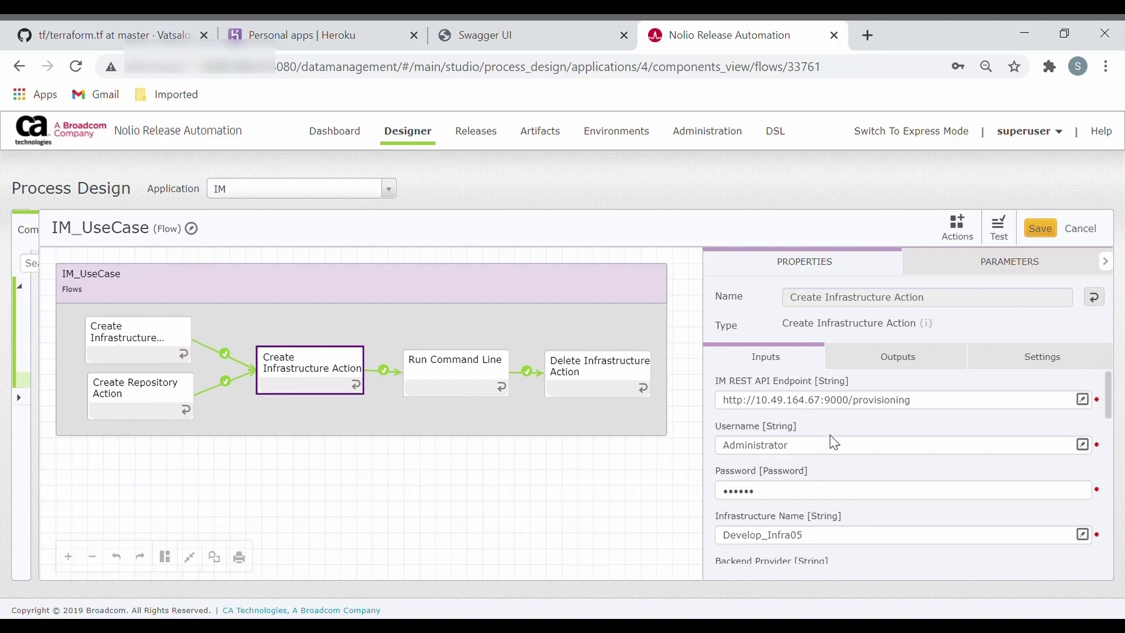
pyautogui.scroll(-1, 835, 443)
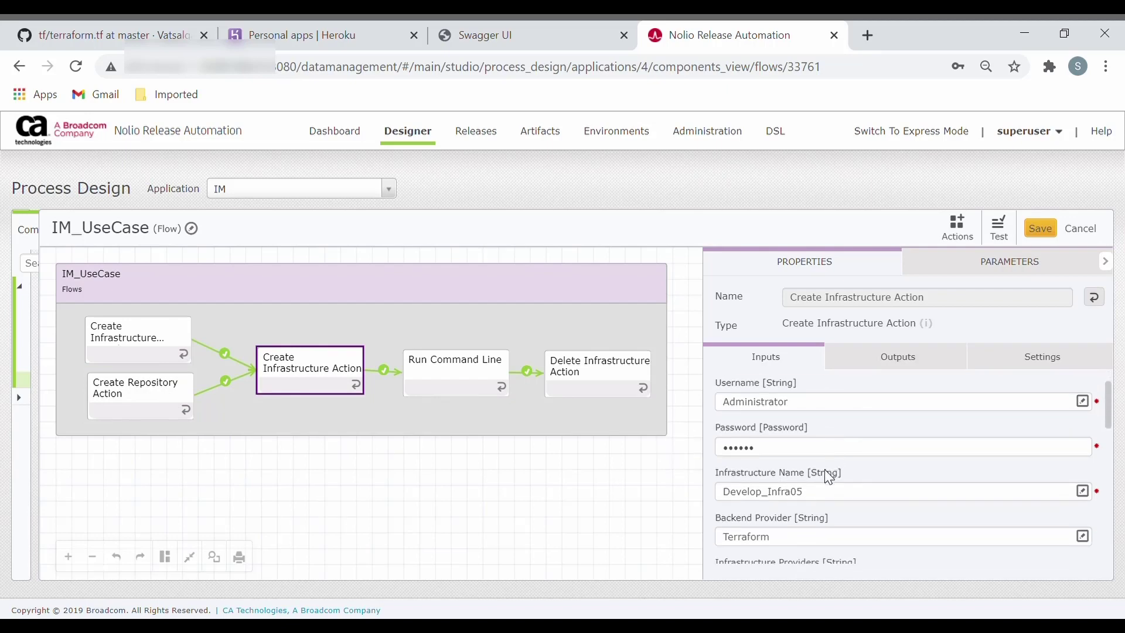
pyautogui.click(830, 499)
pyautogui.press('BackSpace')
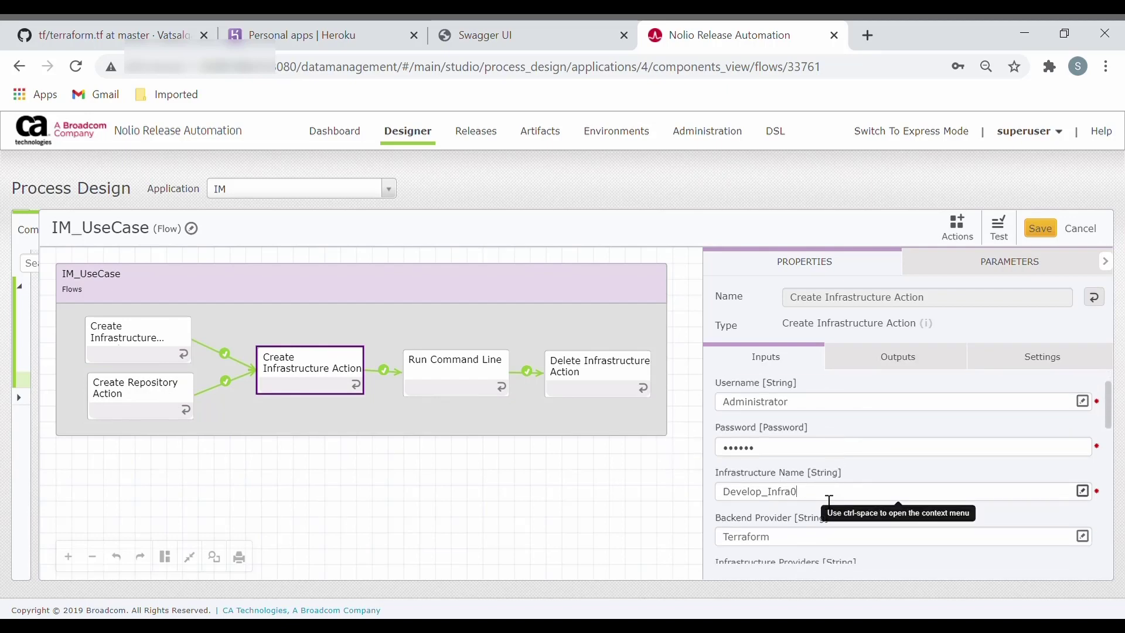
pyautogui.write('6')
pyautogui.scroll(-1, 830, 500)
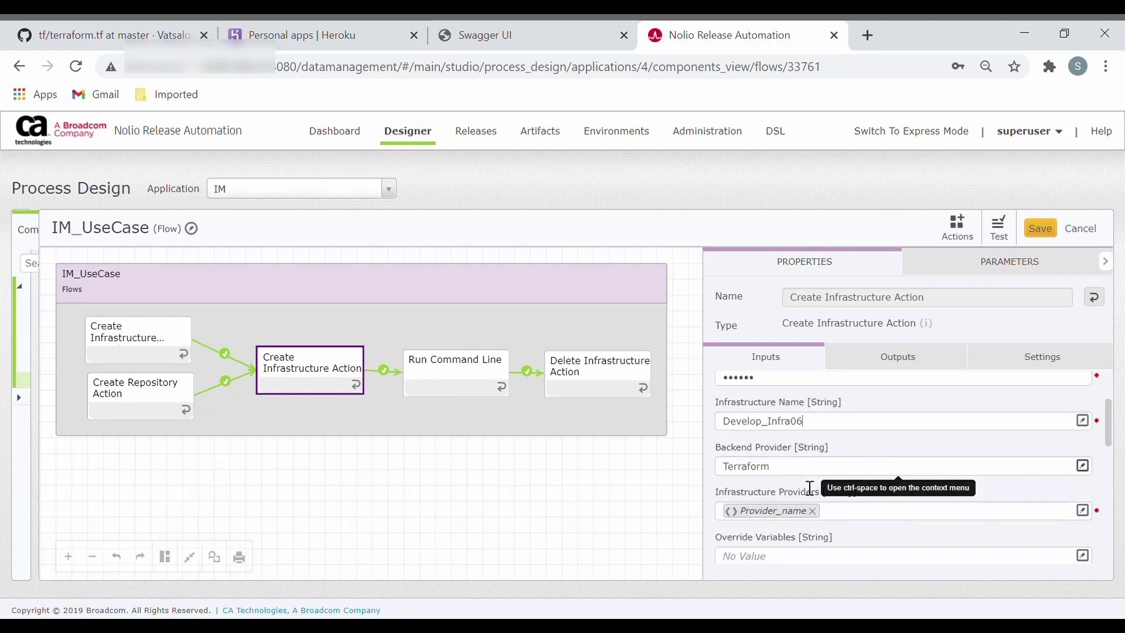
pyautogui.scroll(-1, 803, 495)
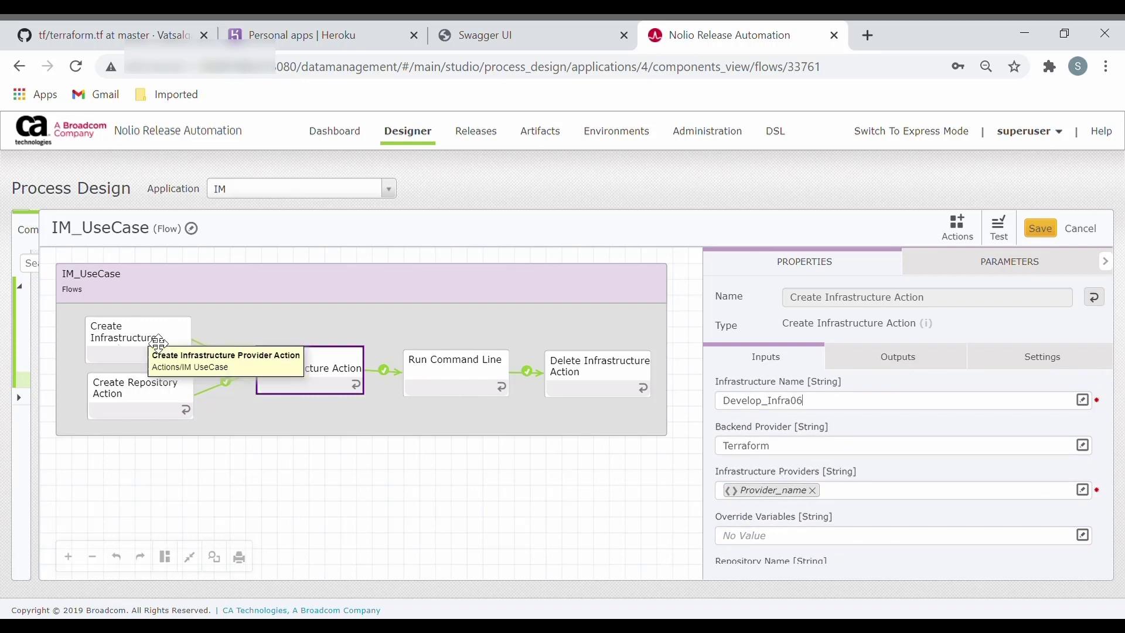
pyautogui.scroll(-1, 780, 541)
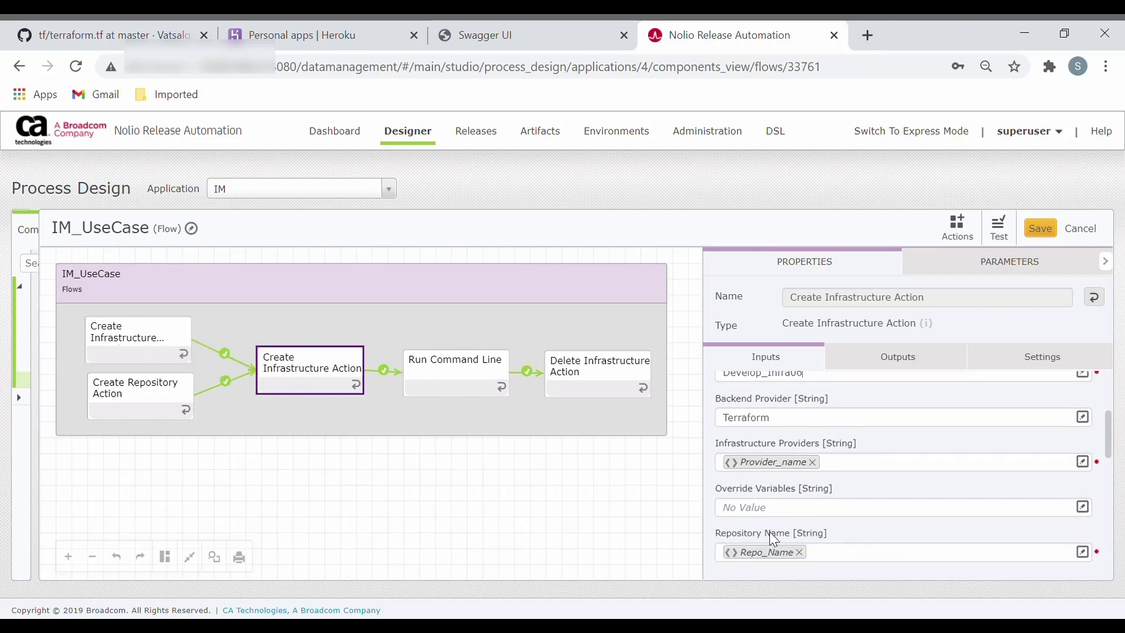
# - Open the Override Variables input for editing, check terraform.tf on GitHub, and return to the flow in Nolio Release Automation
pyautogui.click(771, 509)
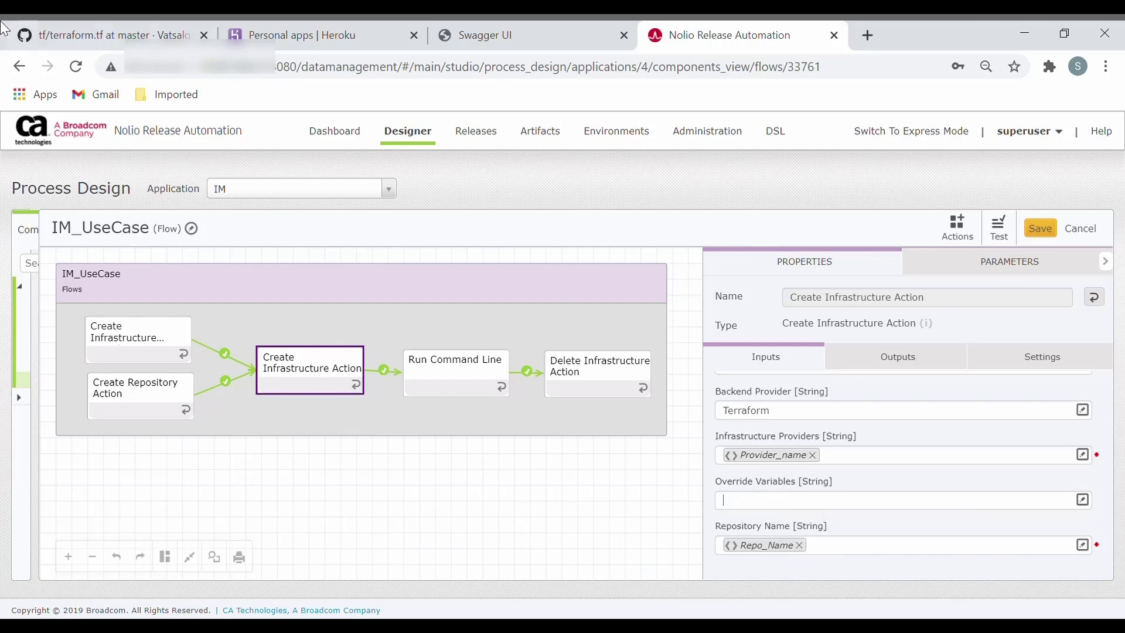
pyautogui.click(58, 31)
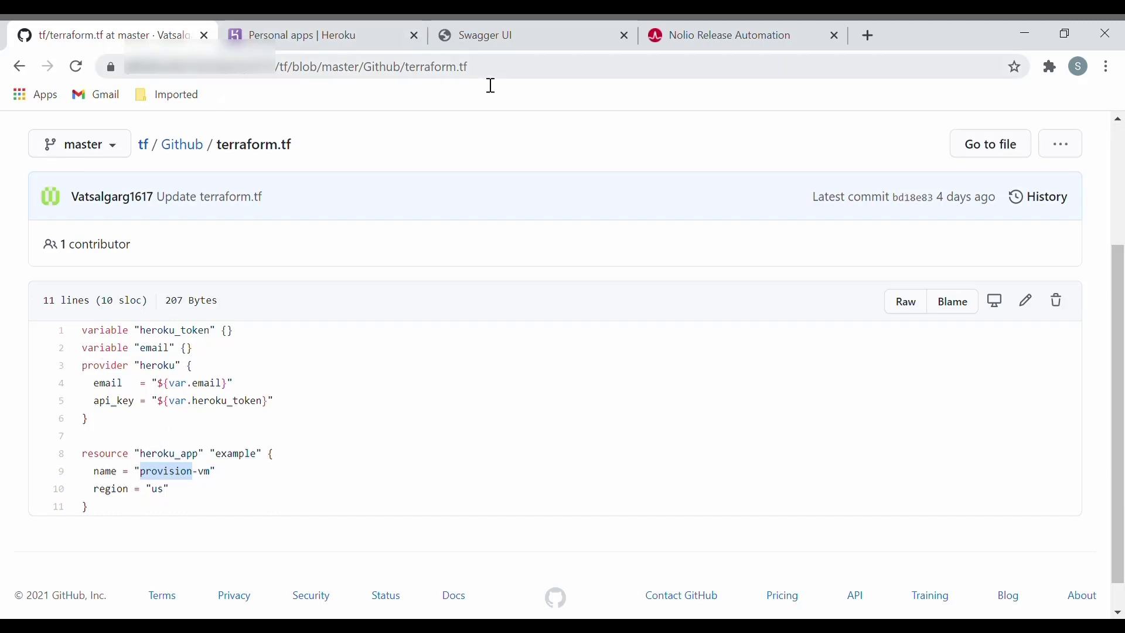
pyautogui.click(727, 35)
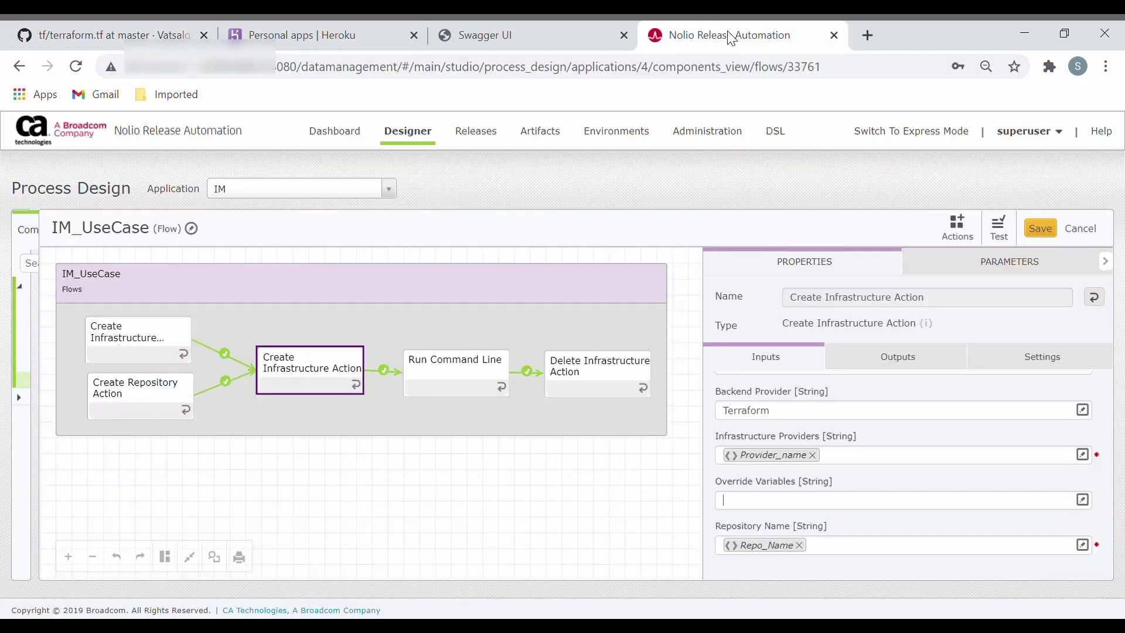
# - Review the Create Infrastructure Action's remaining inputs, from repository, folder and reference through the waiting, retry, success and failure settings
pyautogui.click(853, 529)
pyautogui.scroll(-2, 853, 529)
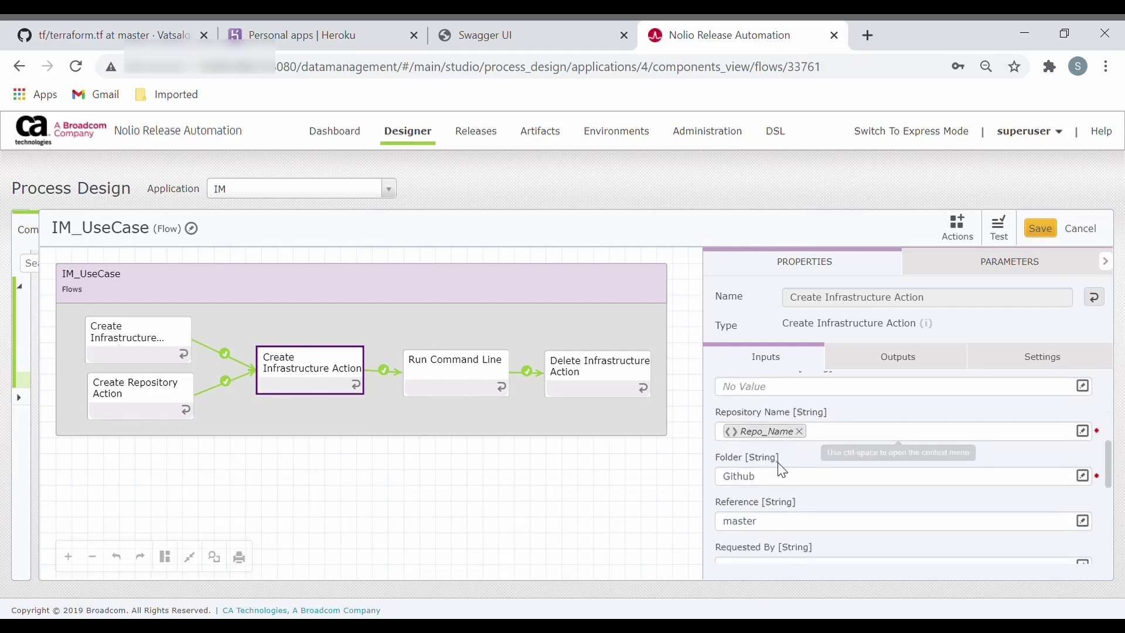
pyautogui.scroll(-1, 786, 495)
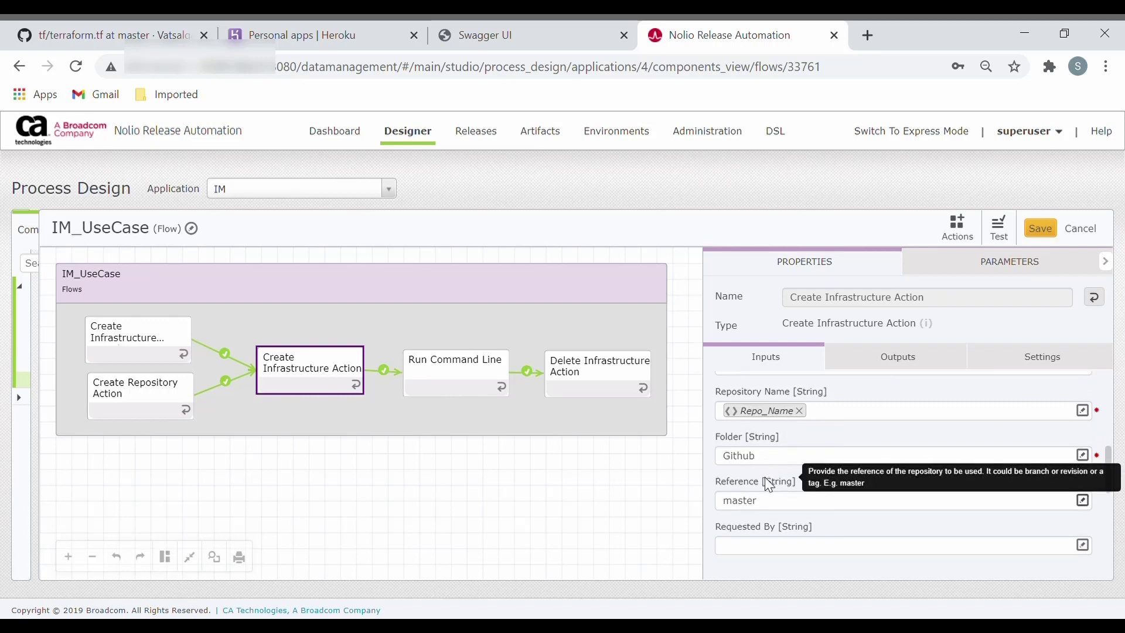
pyautogui.scroll(-1, 774, 482)
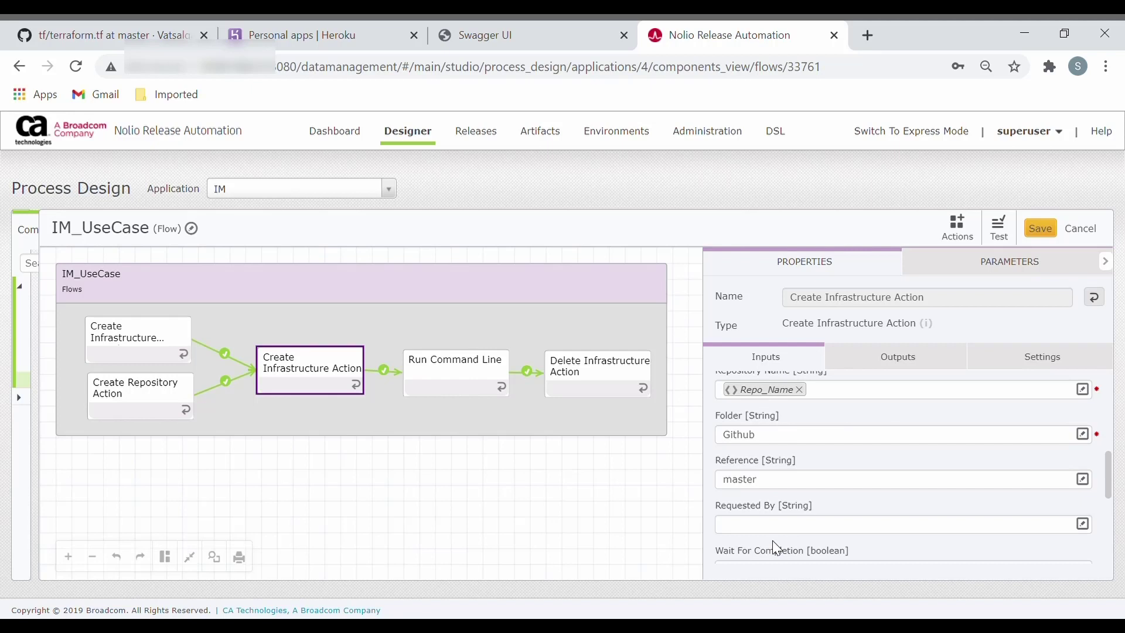
pyautogui.scroll(-2, 772, 541)
pyautogui.scroll(-1, 782, 550)
pyautogui.scroll(-3, 777, 549)
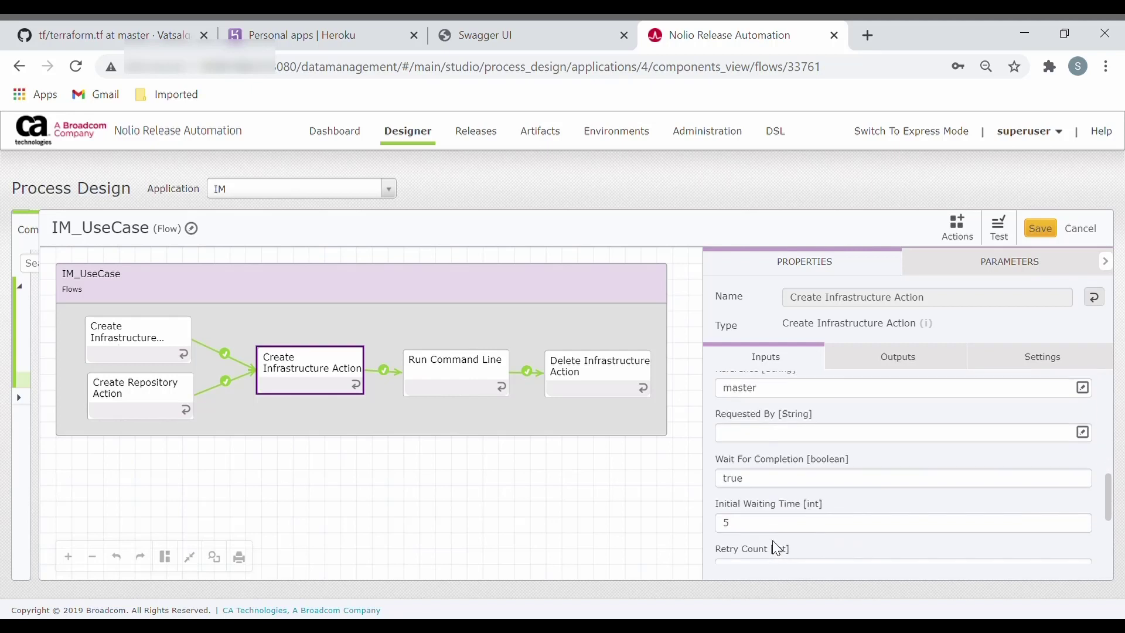
pyautogui.scroll(-1, 777, 549)
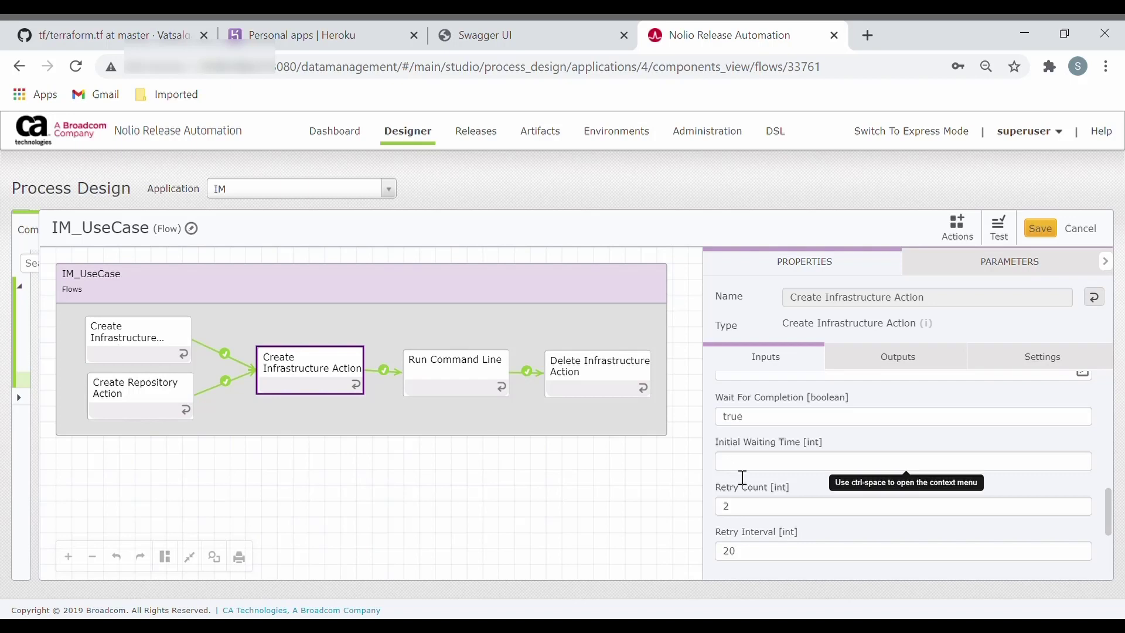
pyautogui.scroll(-3, 742, 478)
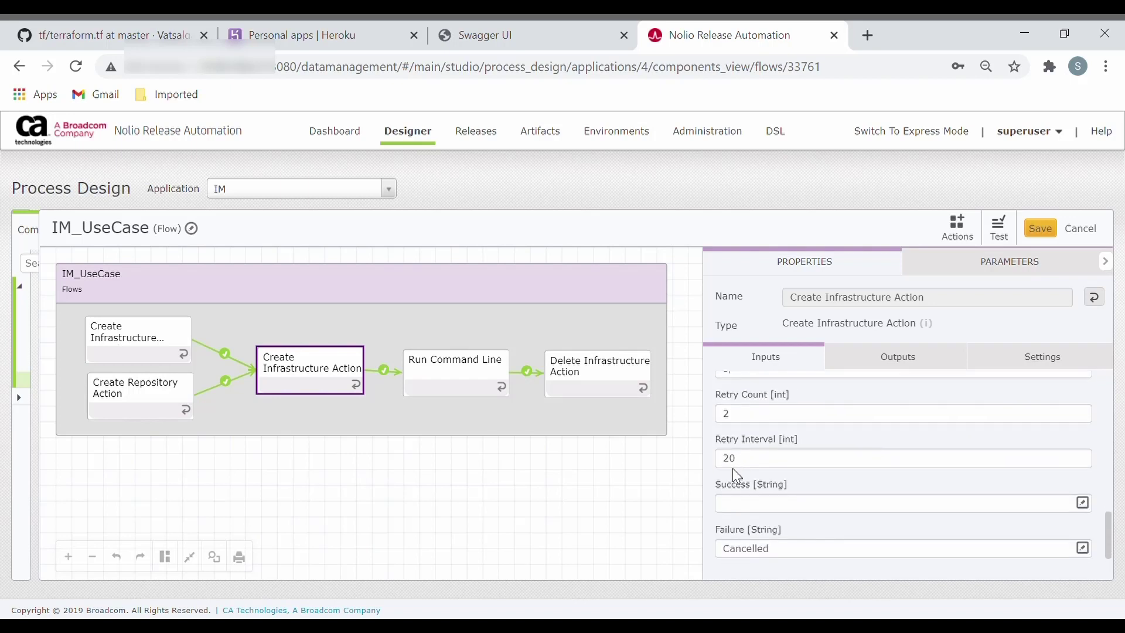
# - Review the inputs of the Run Command Line and Delete Infrastructure actions, and the output parameters of the Create Infrastructure Action
pyautogui.click(461, 389)
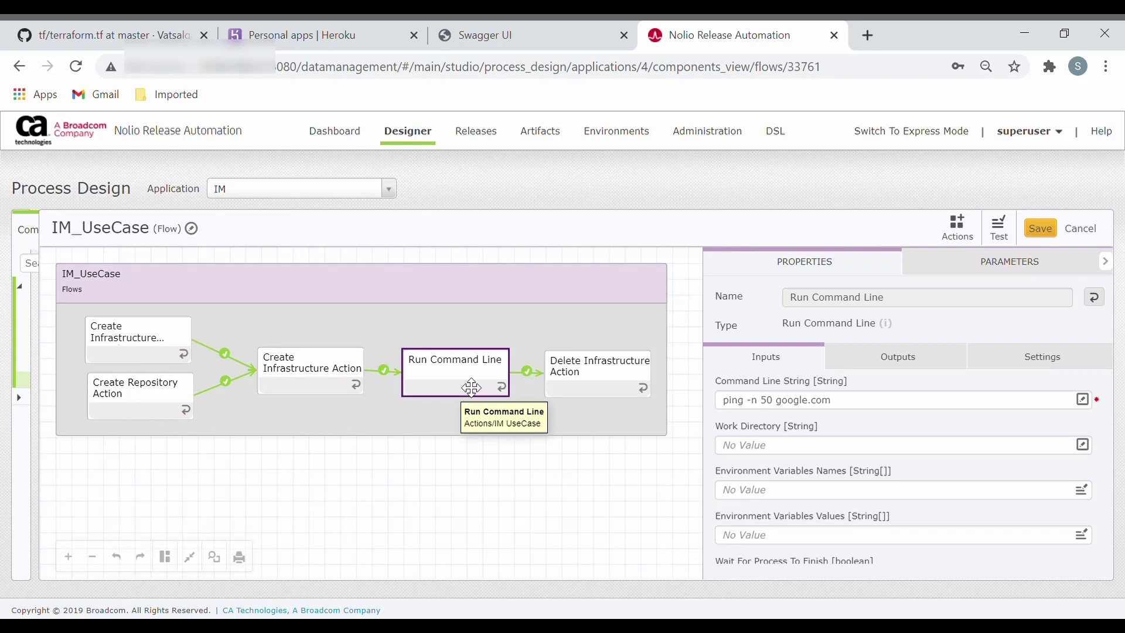
pyautogui.click(578, 399)
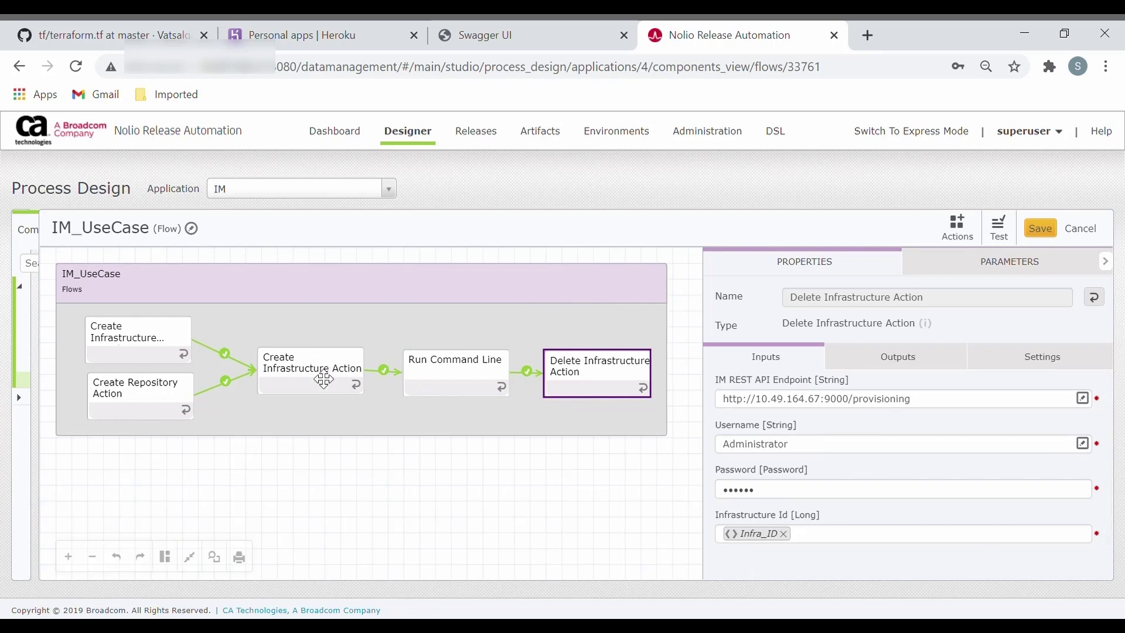
pyautogui.click(305, 387)
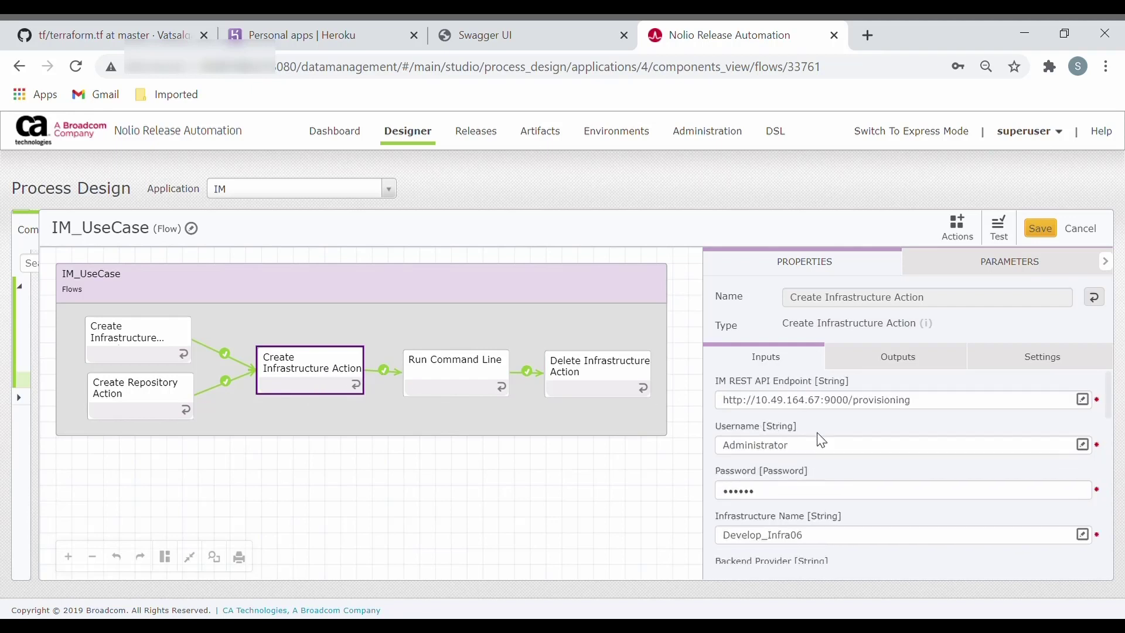
pyautogui.click(880, 363)
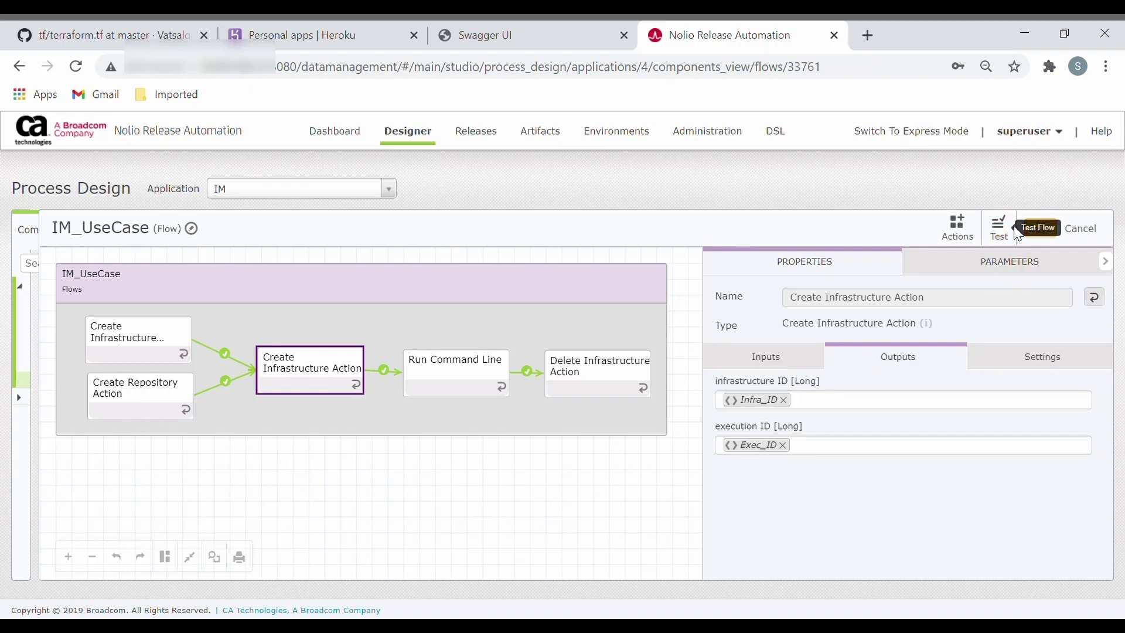
# - Save the IM_UseCase flow and start an automatic test execution on test server vvieintegr0301
pyautogui.click(1036, 232)
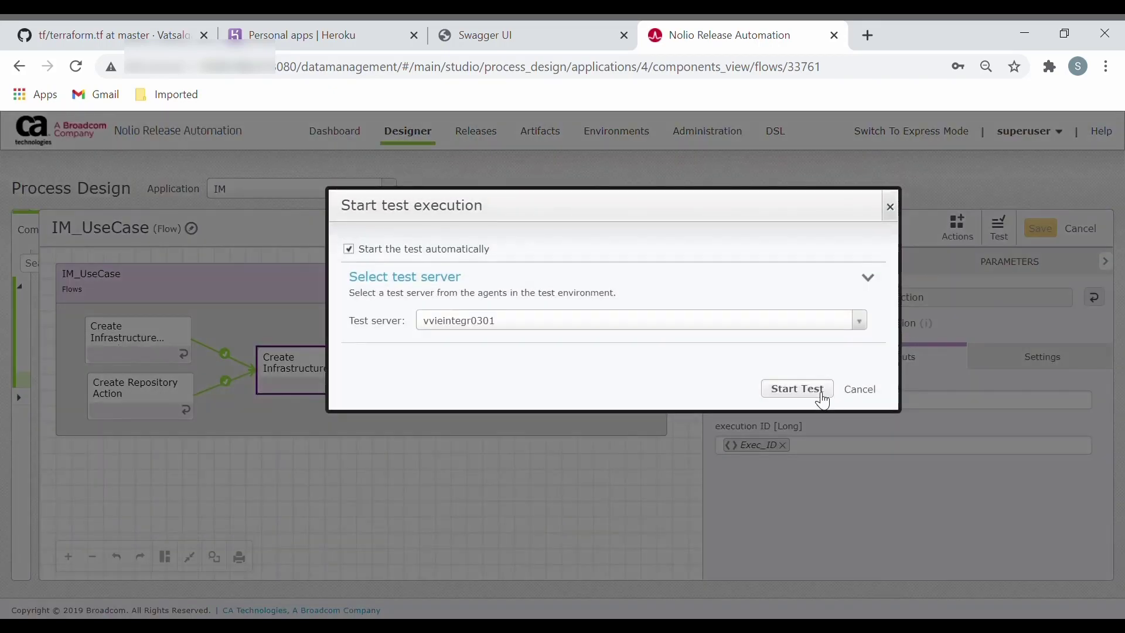
pyautogui.click(816, 396)
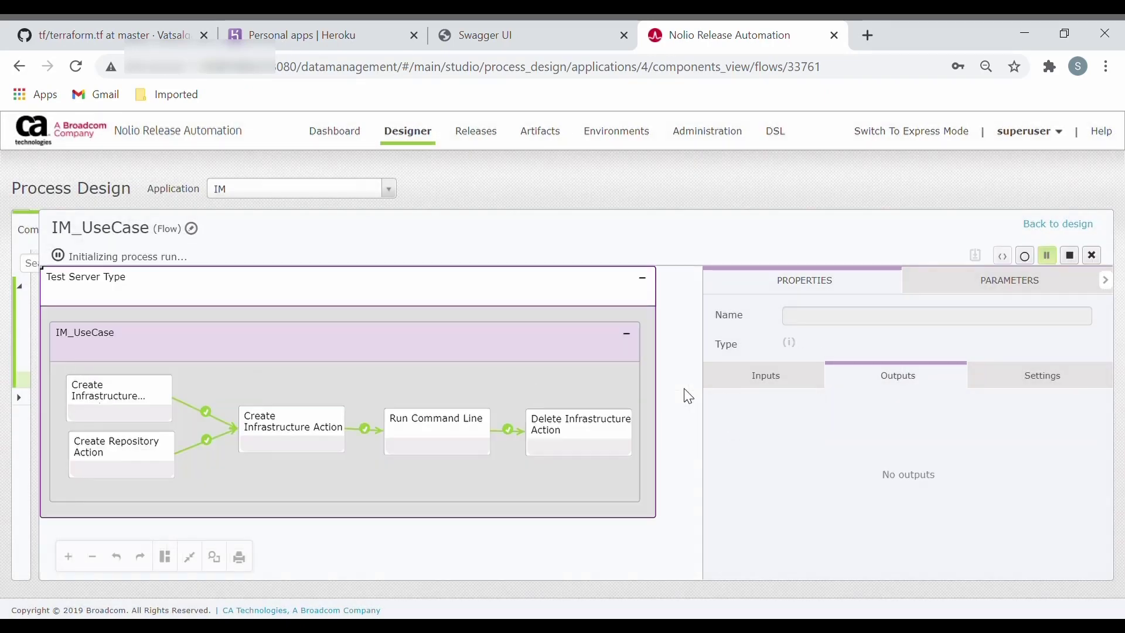
# - Examine the execution details of the Create Infrastructure Provider Action, including its run-time inputs and outputs
pyautogui.doubleClick(127, 413)
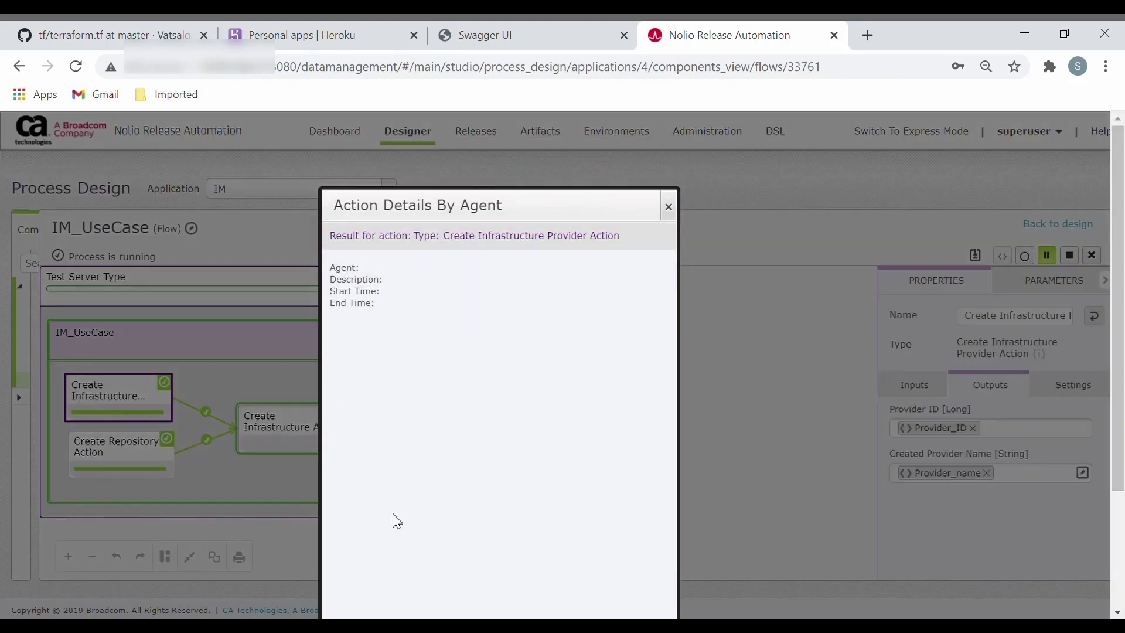
pyautogui.scroll(-3, 392, 519)
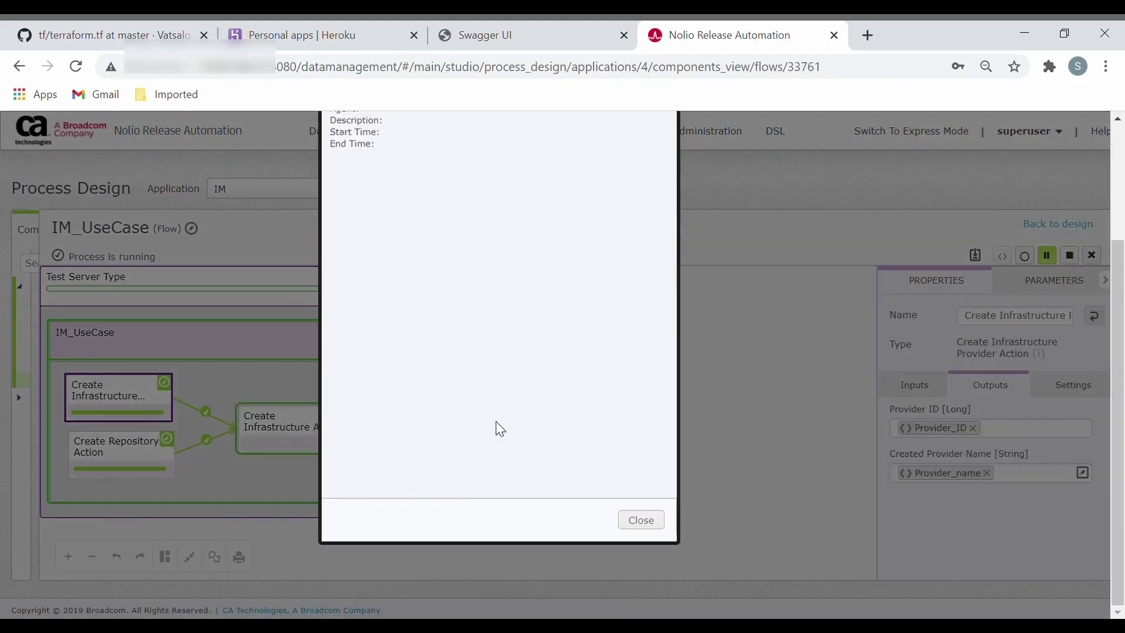
pyautogui.scroll(3, 499, 428)
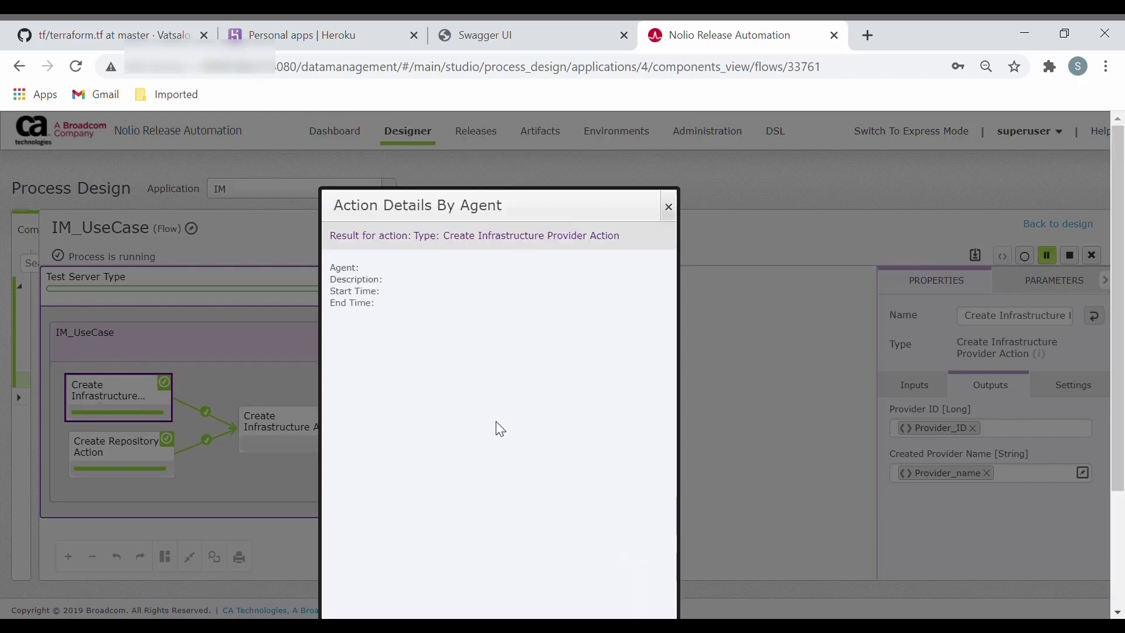
pyautogui.click(669, 207)
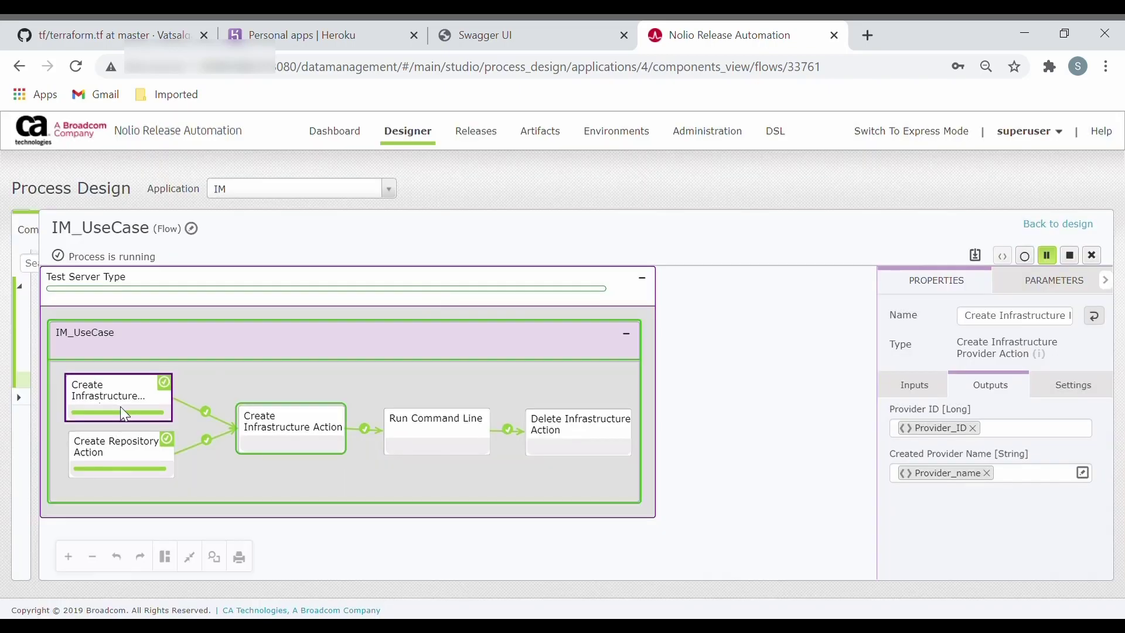
pyautogui.click(120, 406)
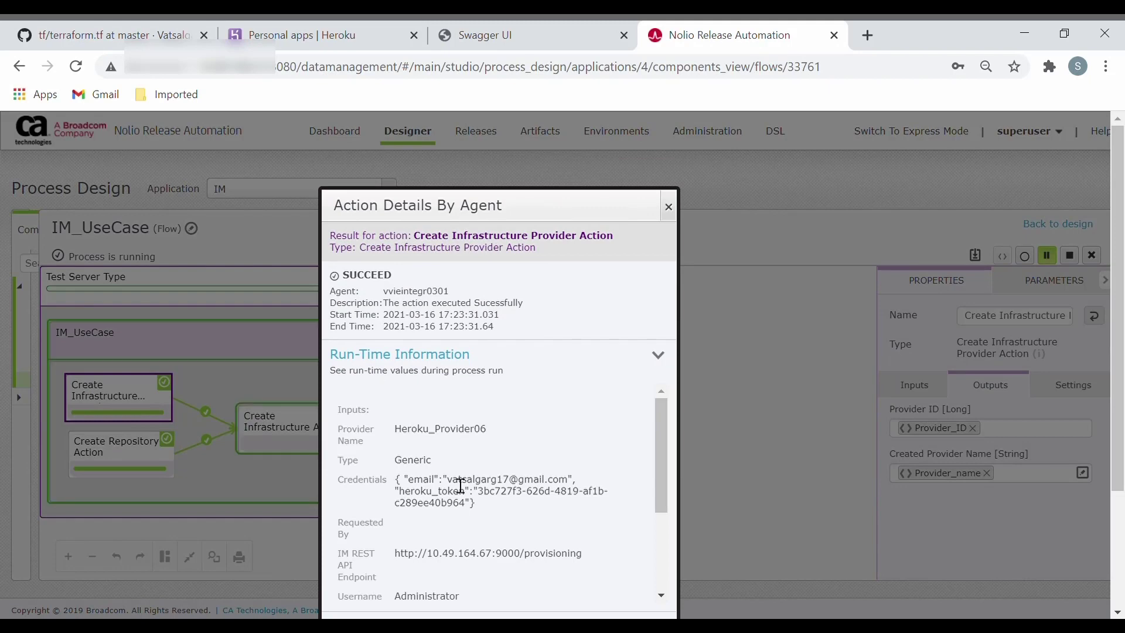
pyautogui.scroll(-3, 460, 483)
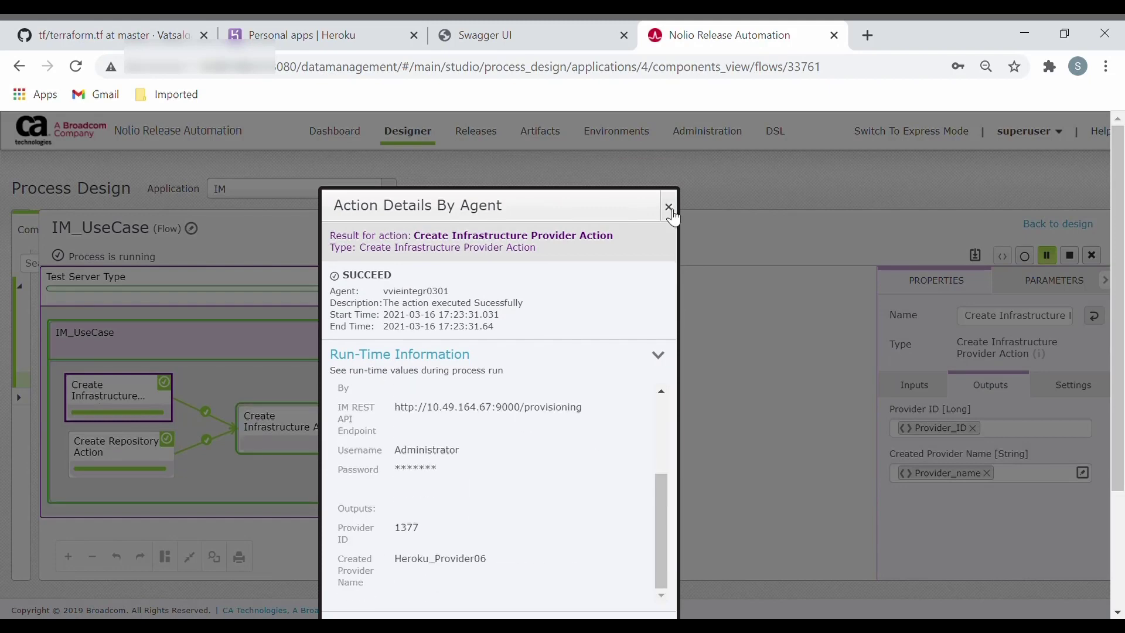
pyautogui.click(668, 208)
# - Examine the run-time outputs of the Create Repository Action and the Create Infrastructure Action, highlighting the infrastructure ID
pyautogui.click(106, 458)
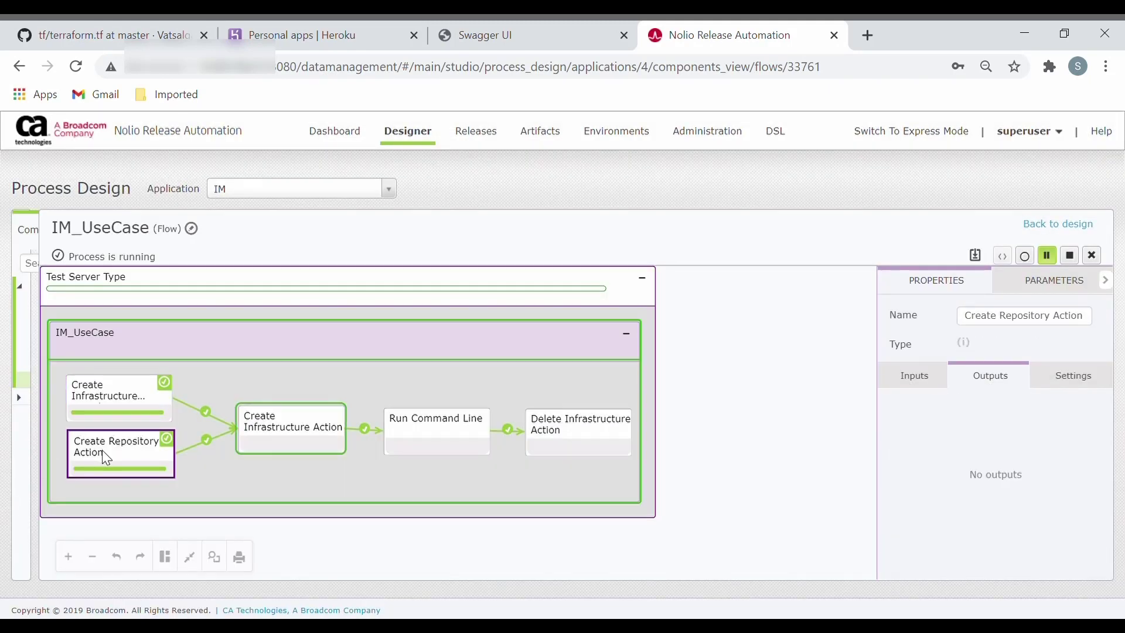
pyautogui.click(102, 450)
pyautogui.scroll(-5, 378, 454)
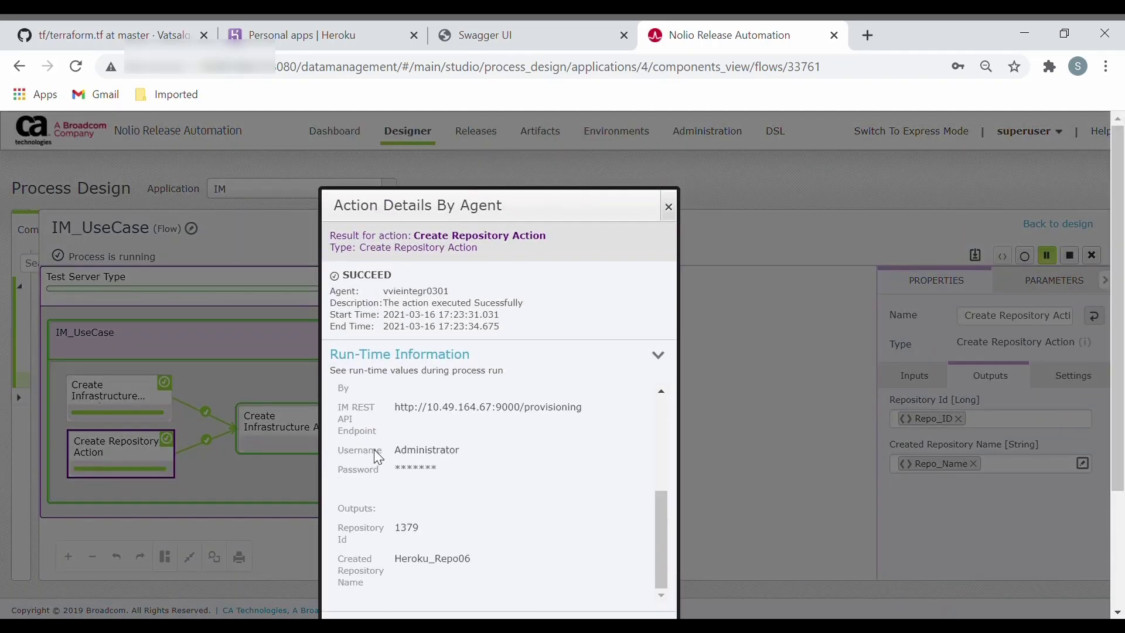
pyautogui.click(670, 210)
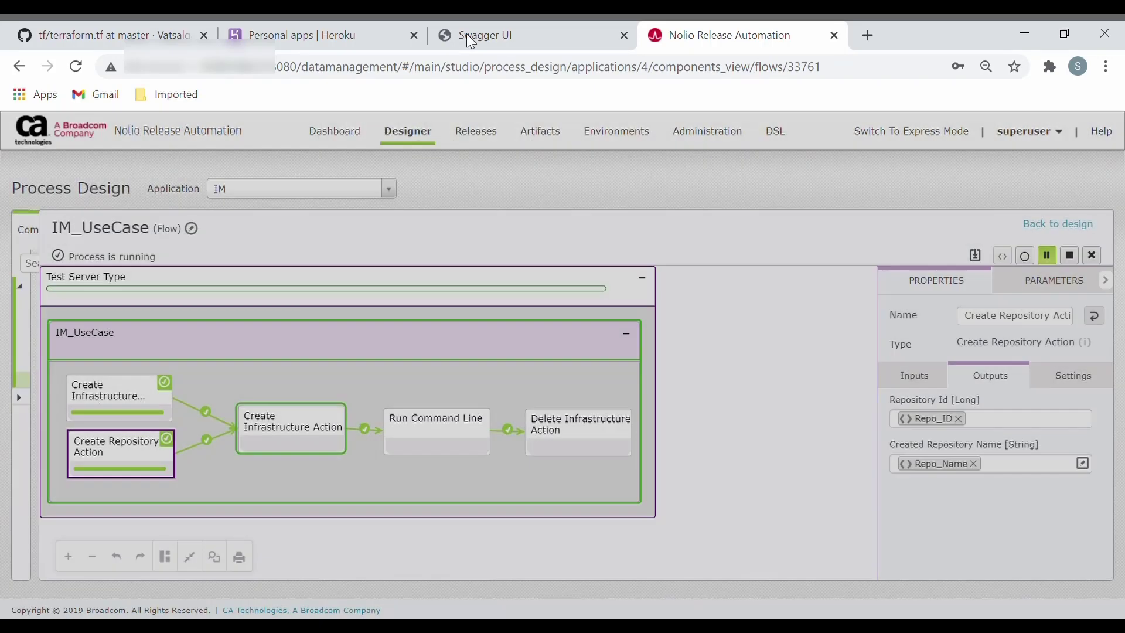
pyautogui.doubleClick(295, 451)
pyautogui.doubleClick(435, 559)
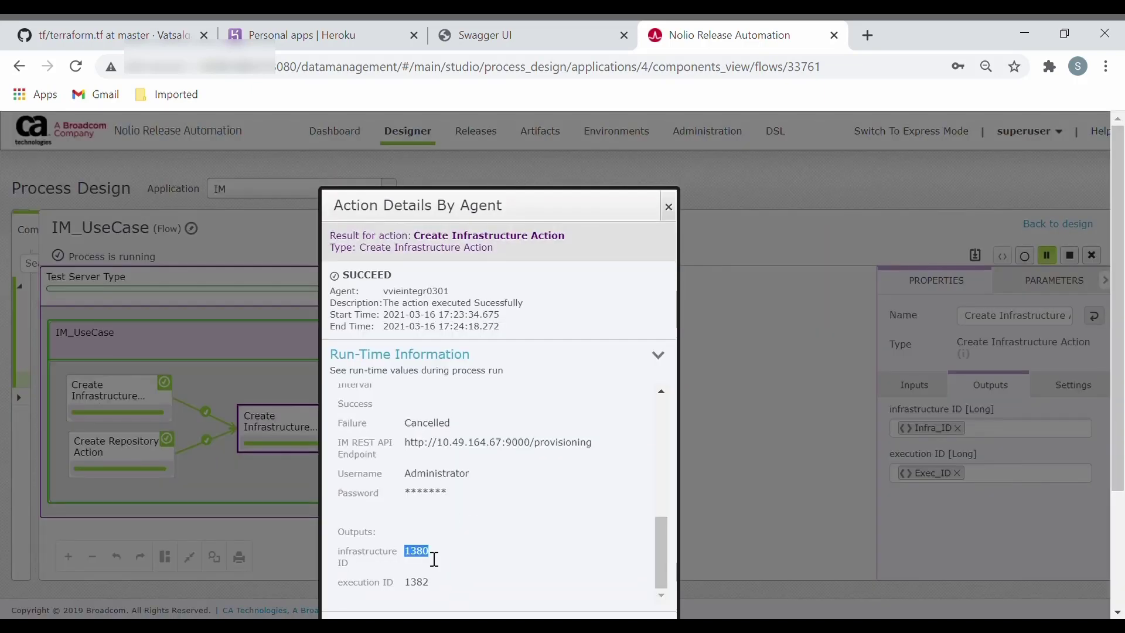
# - Switch to Heroku, reload the personal apps list and examine the provision-vm app's overview and deployment pages
pyautogui.click(340, 27)
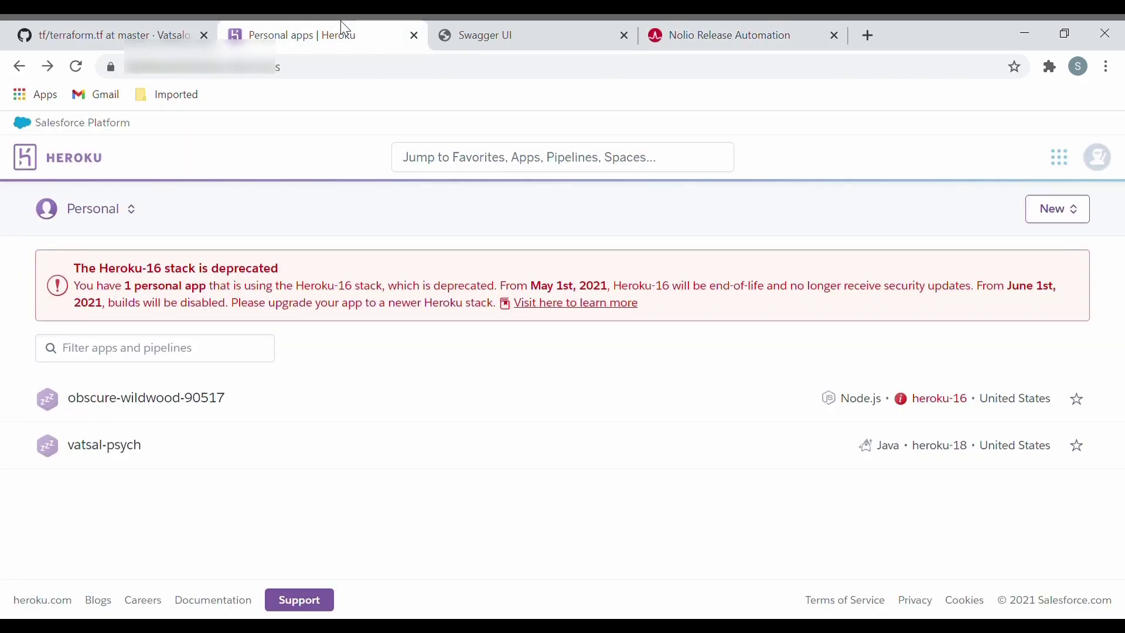
pyautogui.click(79, 65)
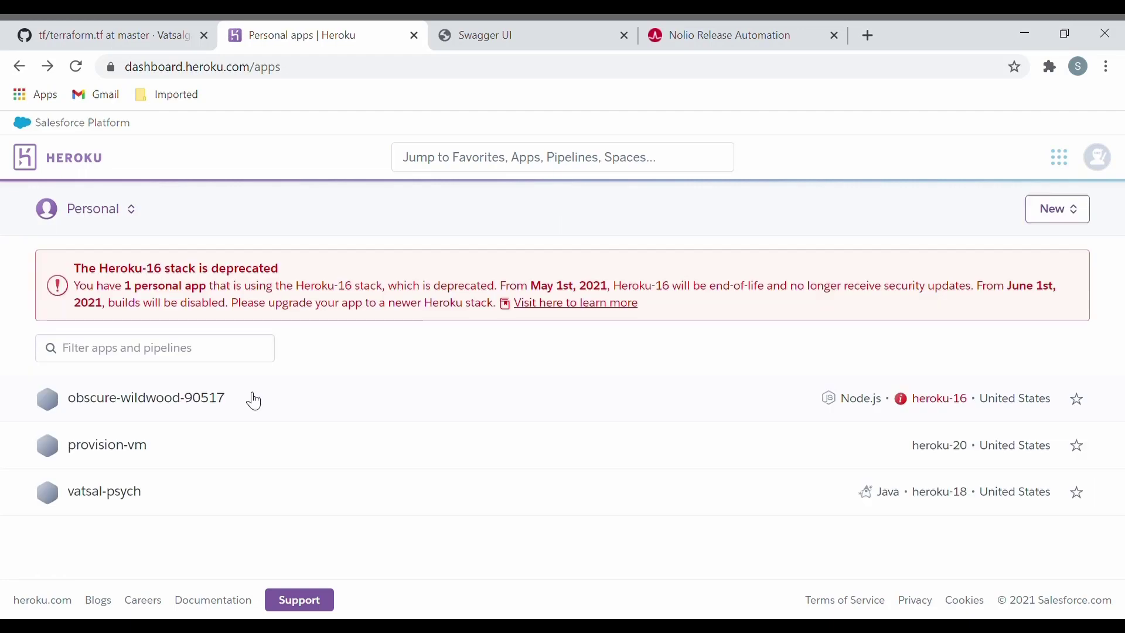
pyautogui.click(129, 457)
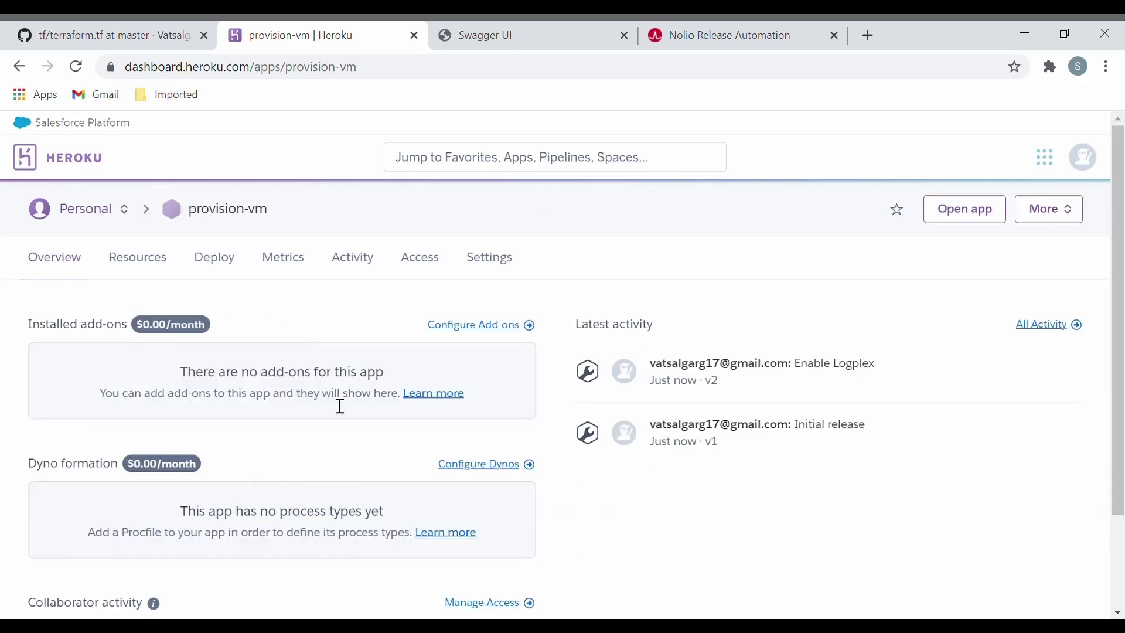
pyautogui.scroll(-1, 340, 406)
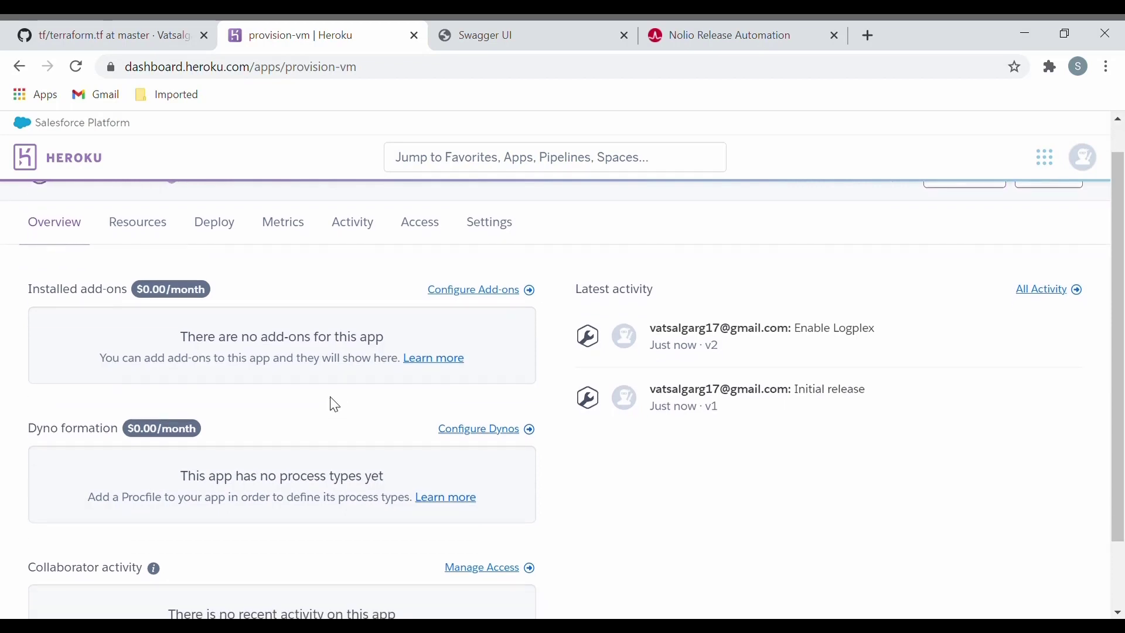
pyautogui.click(222, 237)
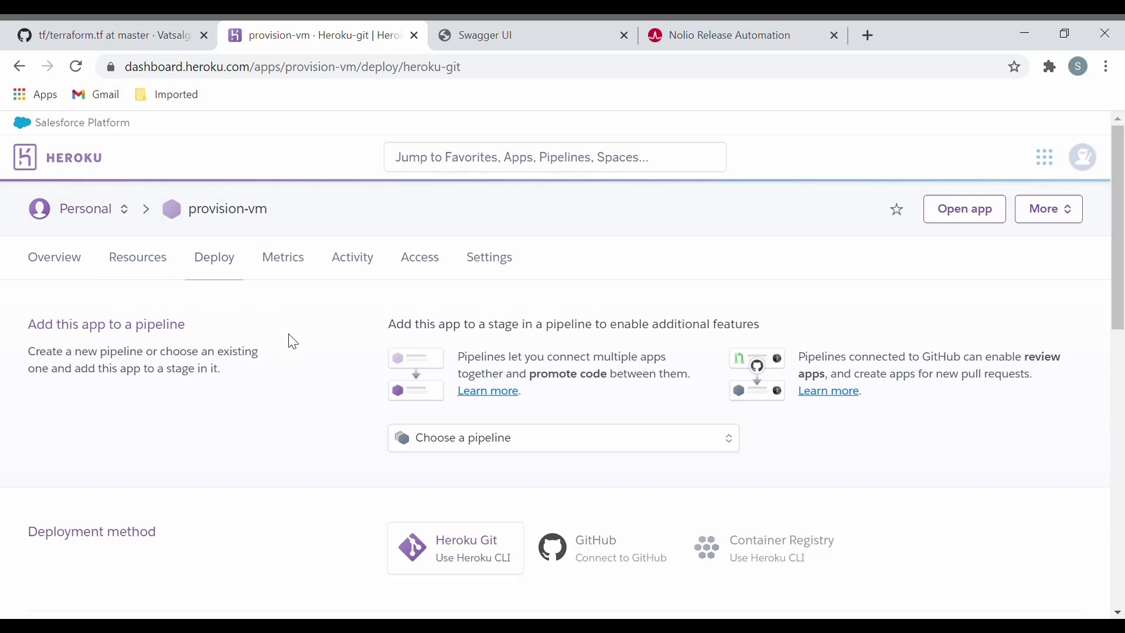
pyautogui.scroll(-3, 293, 342)
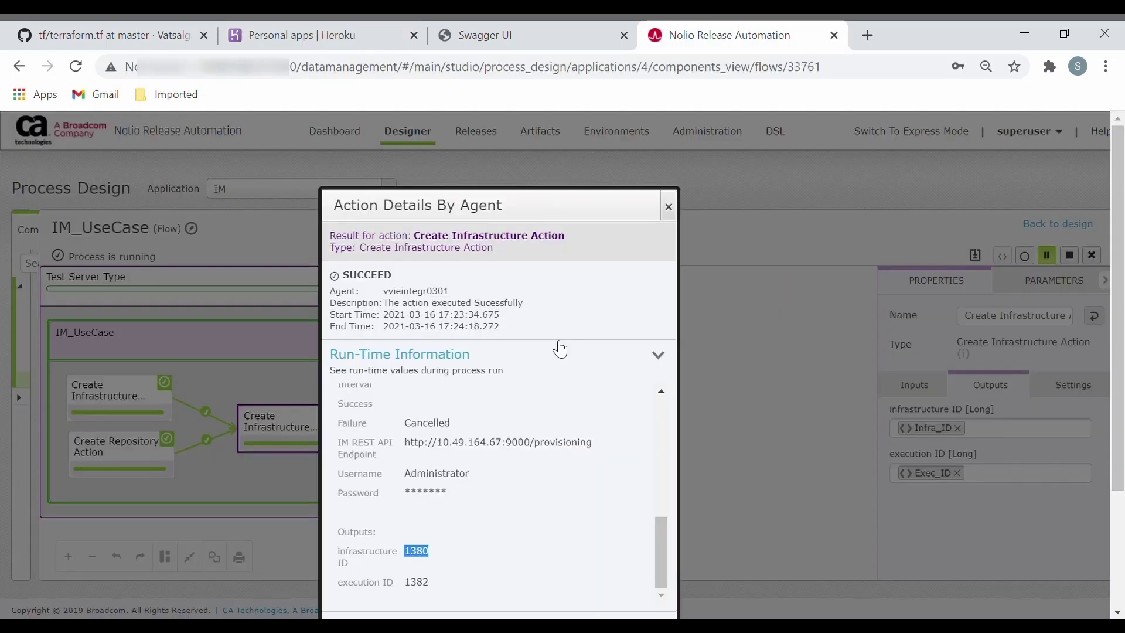
pyautogui.click(668, 207)
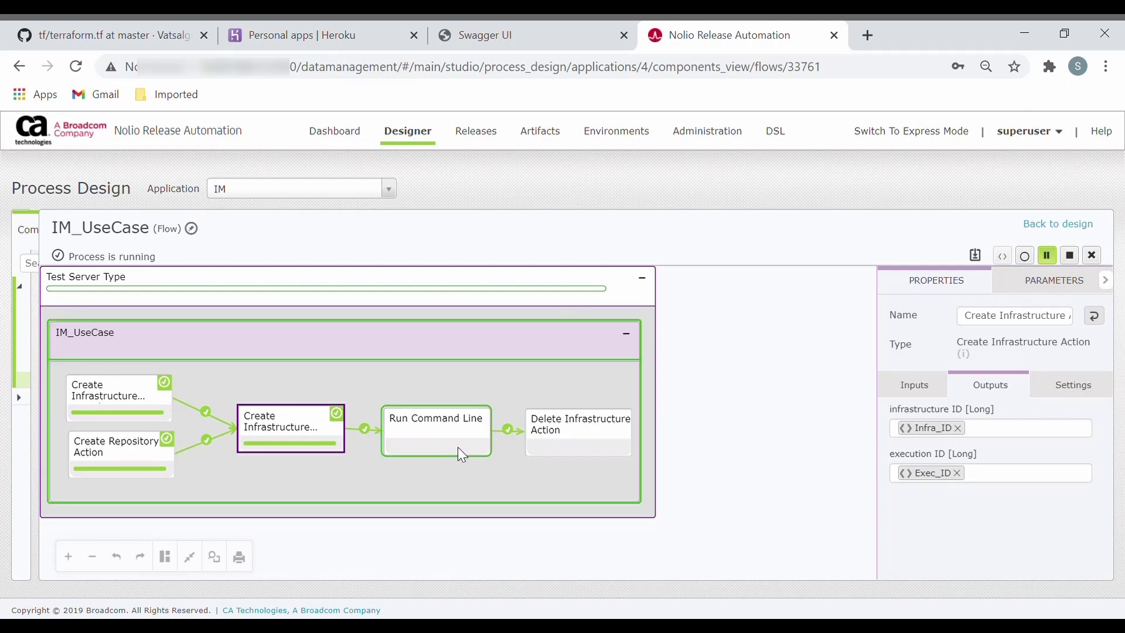
# - Close the Swagger UI page and reload the personal apps list in Heroku
pyautogui.click(624, 36)
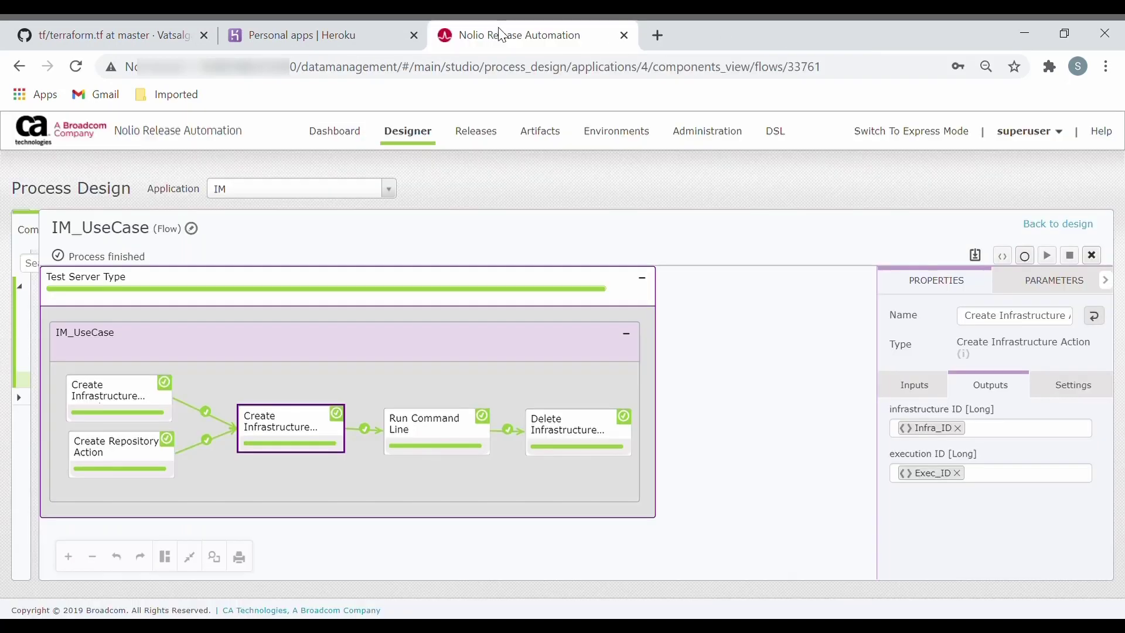
pyautogui.click(364, 29)
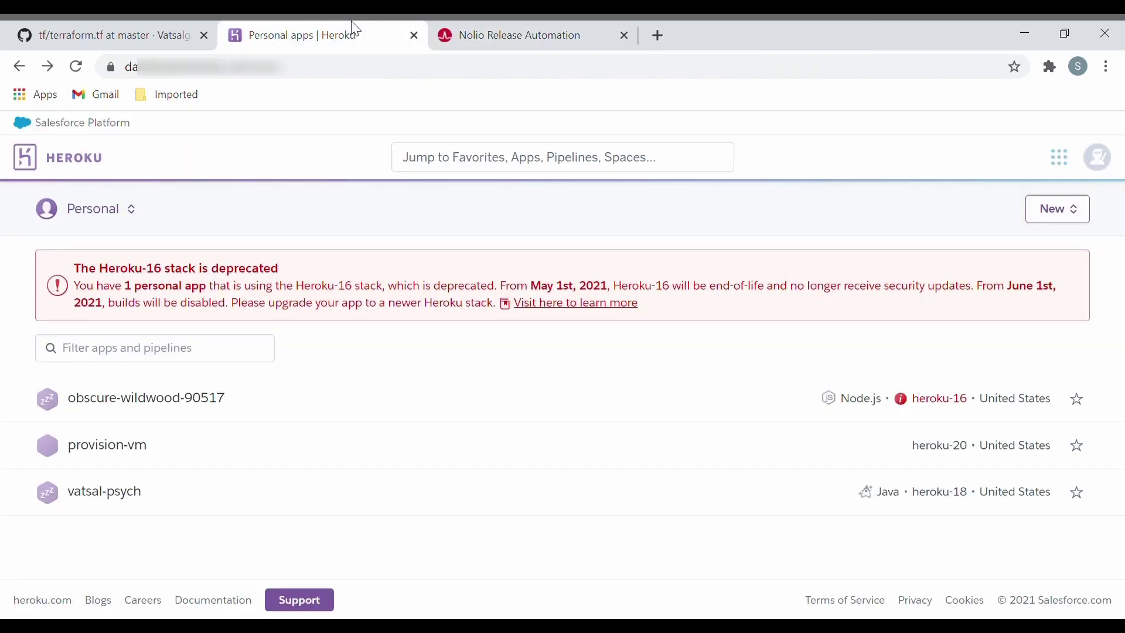
pyautogui.click(80, 61)
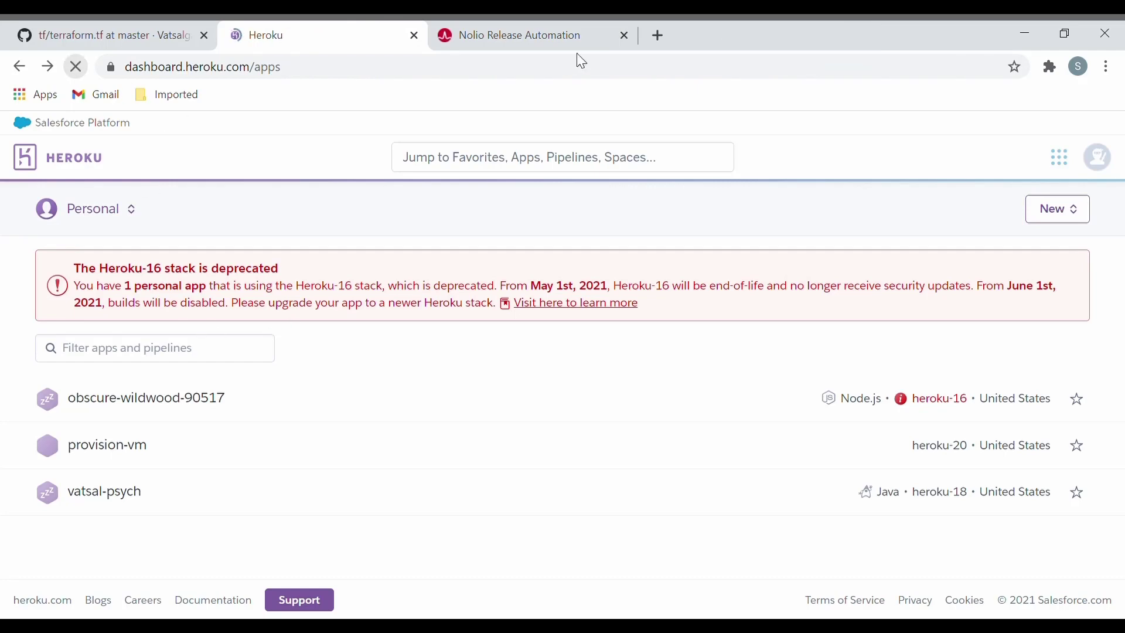
# - Switch to Nolio Release Automation and examine the Delete Infrastructure Action's execution details, including the Infrastructure Id it used
pyautogui.click(591, 23)
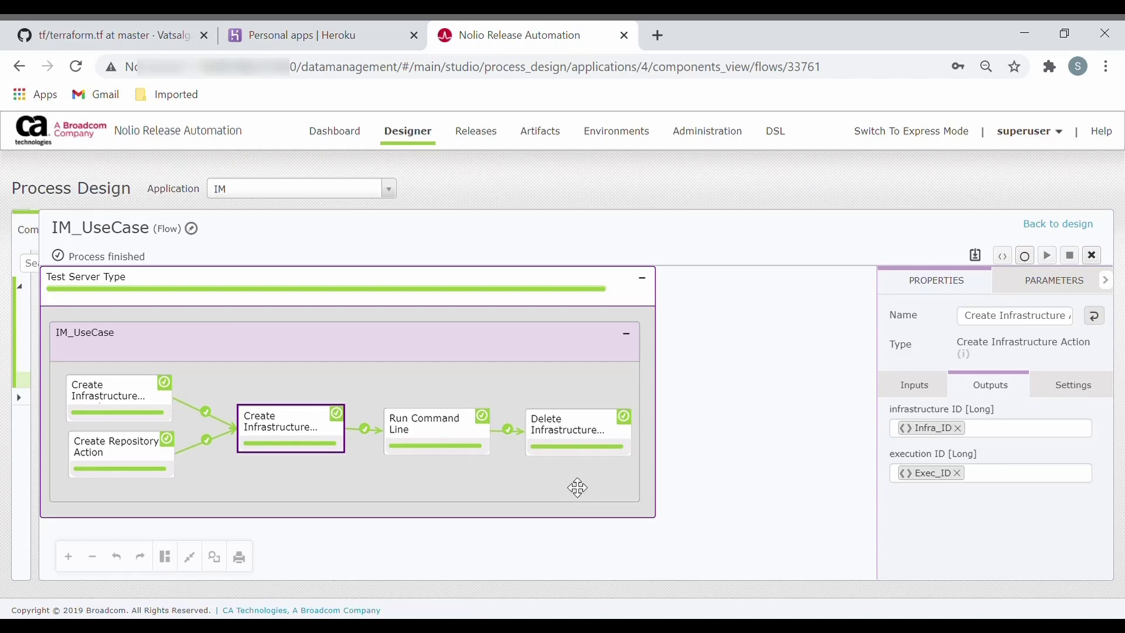
pyautogui.click(577, 437)
pyautogui.doubleClick(578, 439)
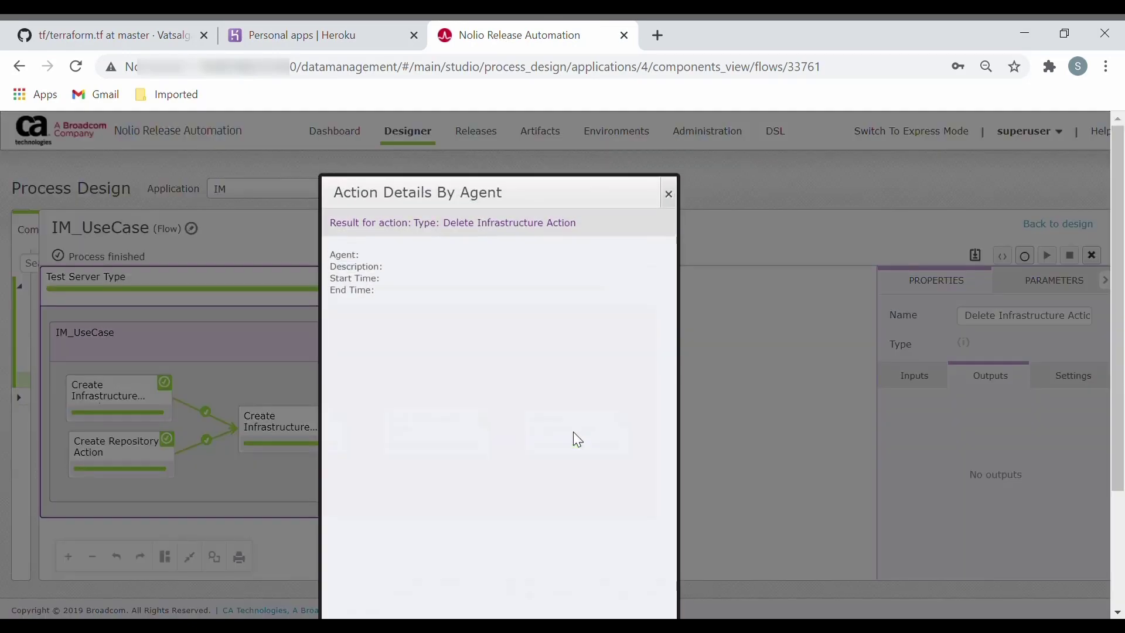
pyautogui.scroll(-3, 519, 519)
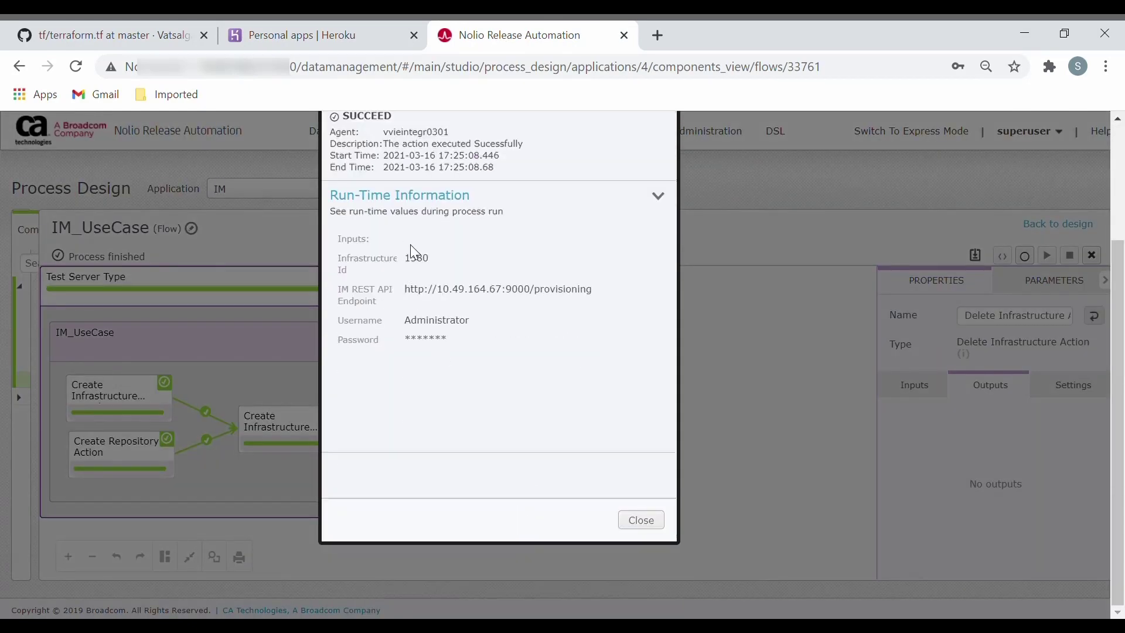
pyautogui.click(649, 531)
# - Check the Heroku personal apps list for the provision-vm app, and return to the test run in Nolio Release Automation
pyautogui.click(351, 29)
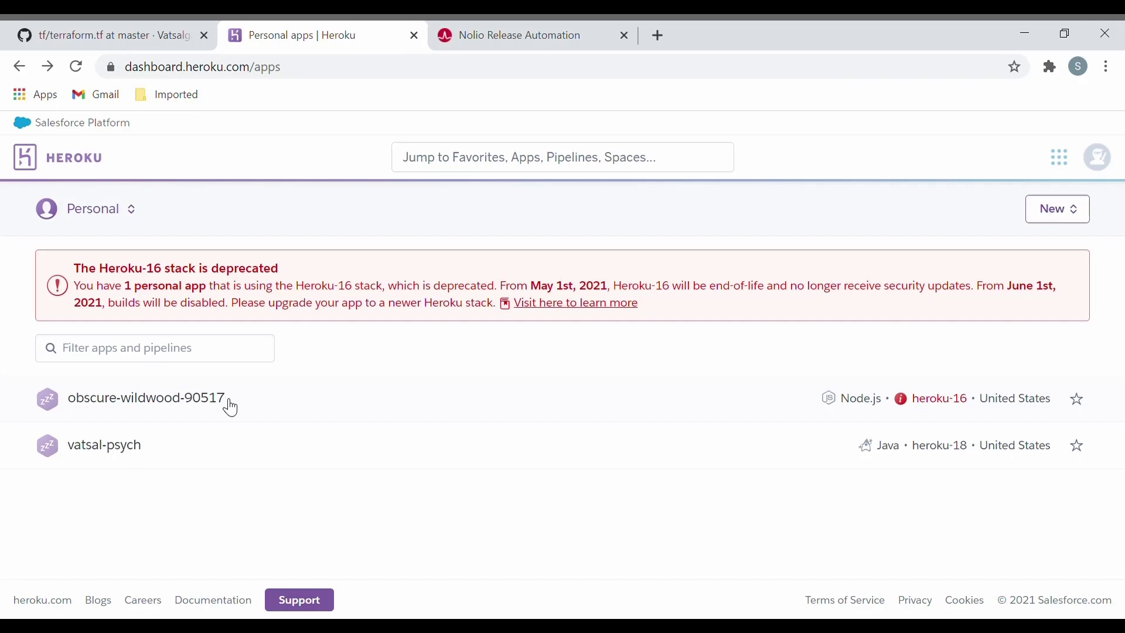
pyautogui.click(529, 32)
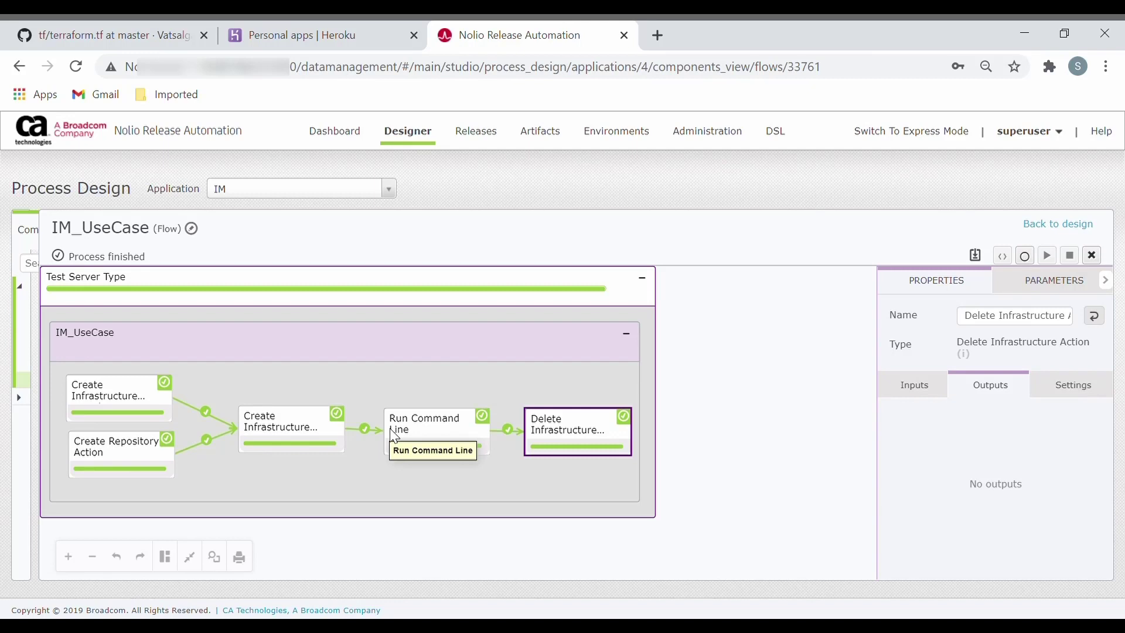